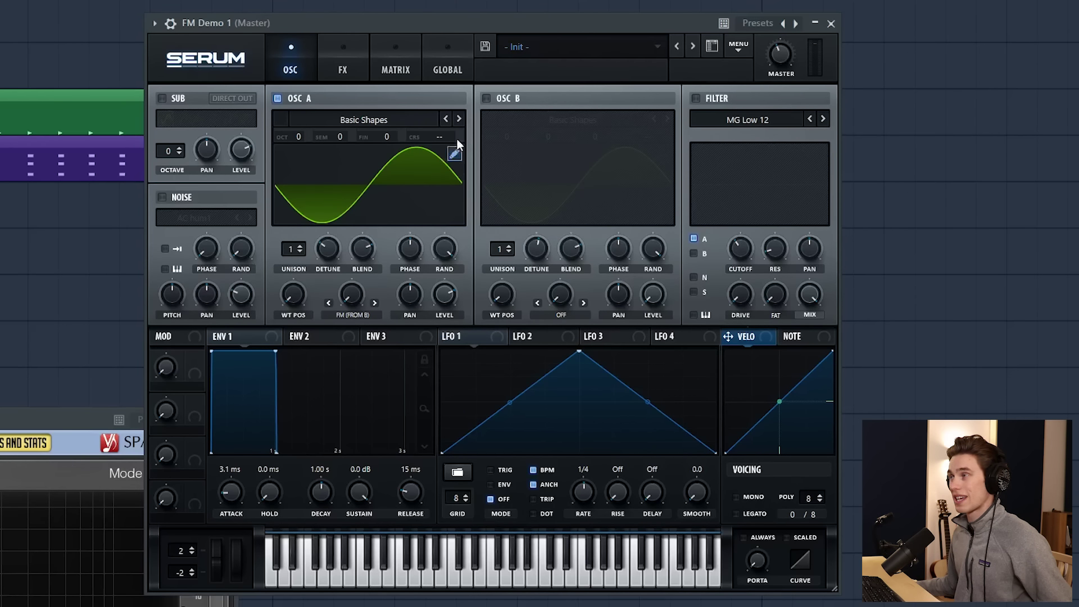
Step: Enable oscillator B with its level fully down, and switch oscillator A off and back on to compare
left_click(487, 98)
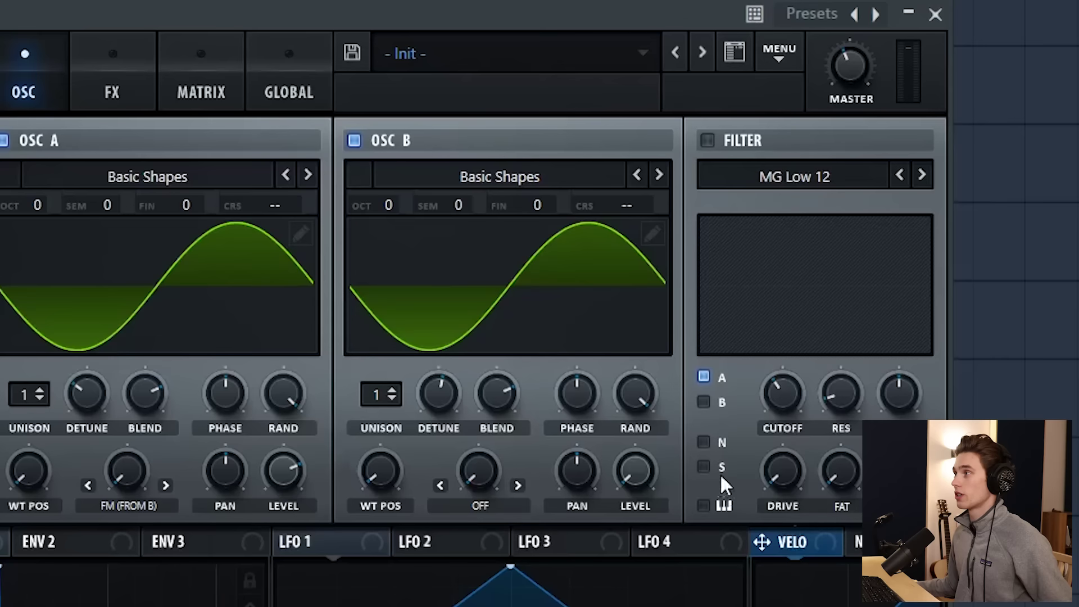
mouse_move(651, 309)
left_mouse_down()
mouse_move(651, 332)
mouse_move(662, 313)
left_mouse_up()
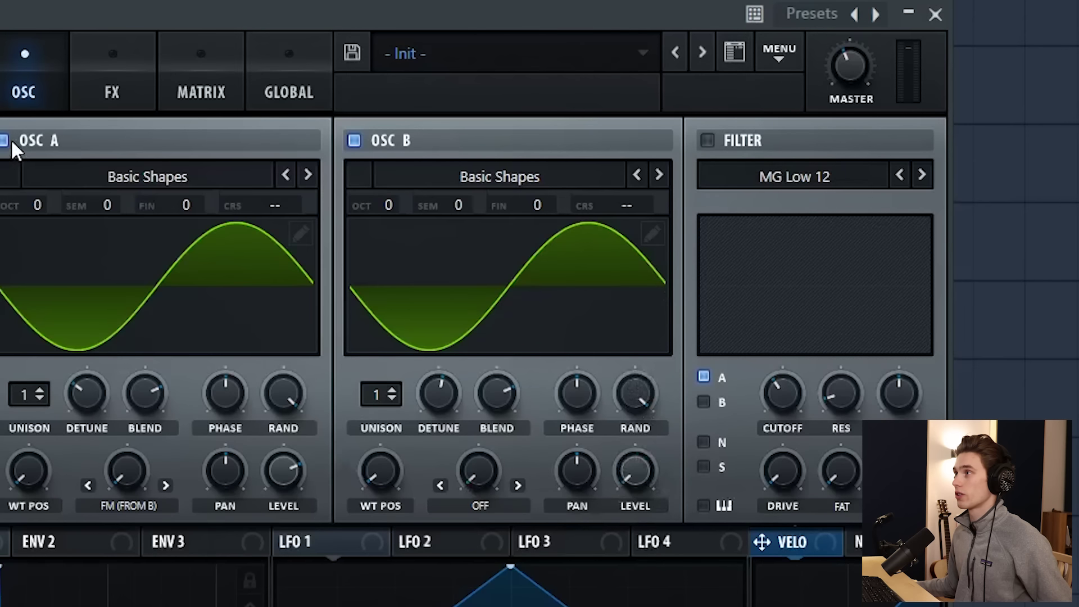
left_click(4, 140)
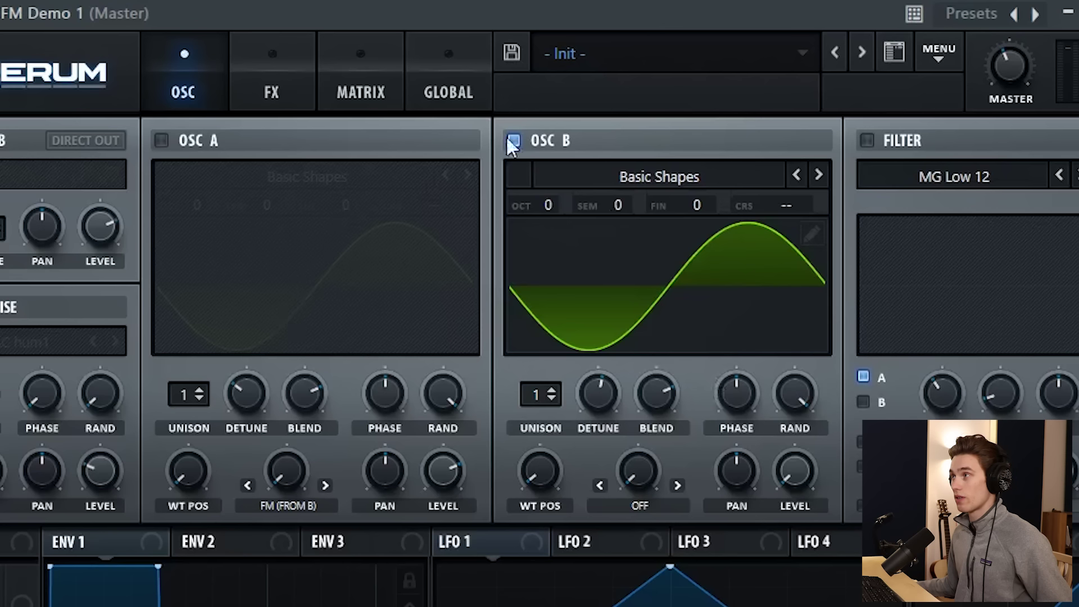
left_click(163, 140)
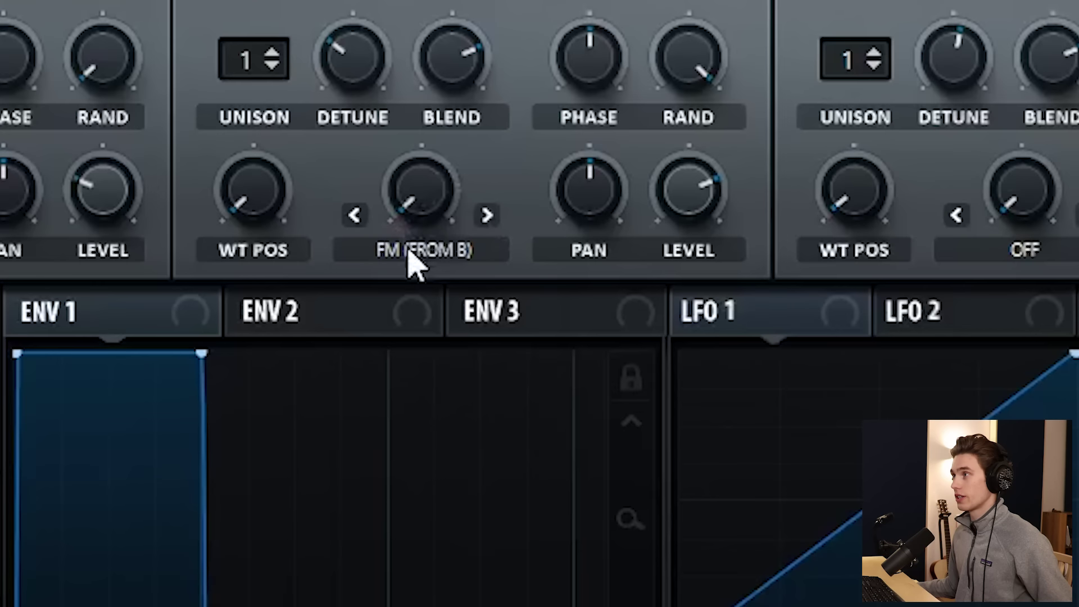
Step: Set oscillator A's warp mode to FM (from B) and audition changes to the warp amount
left_click(279, 506)
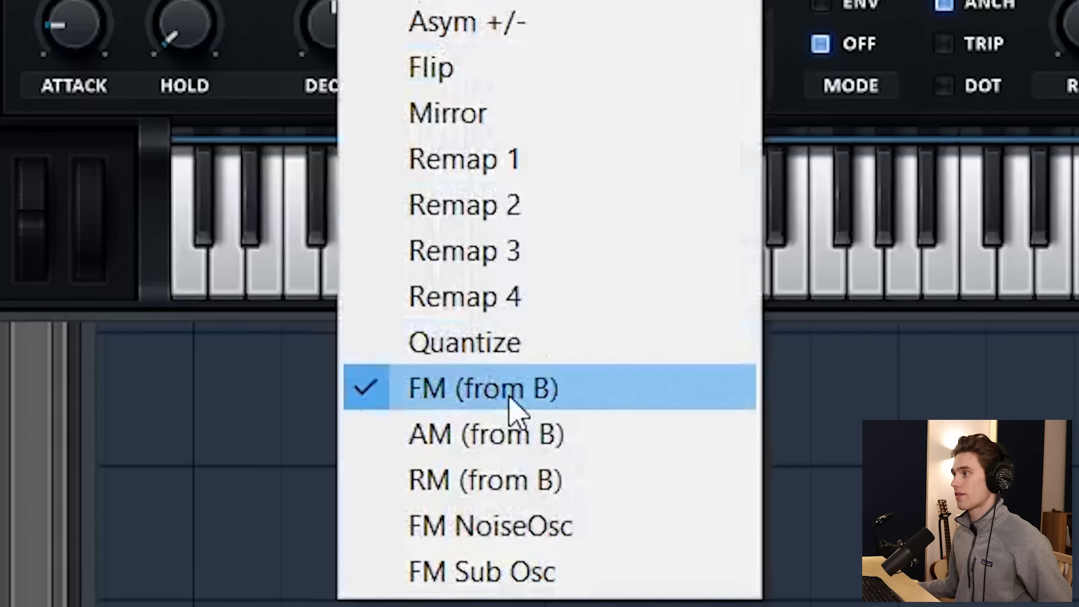
left_click(509, 396)
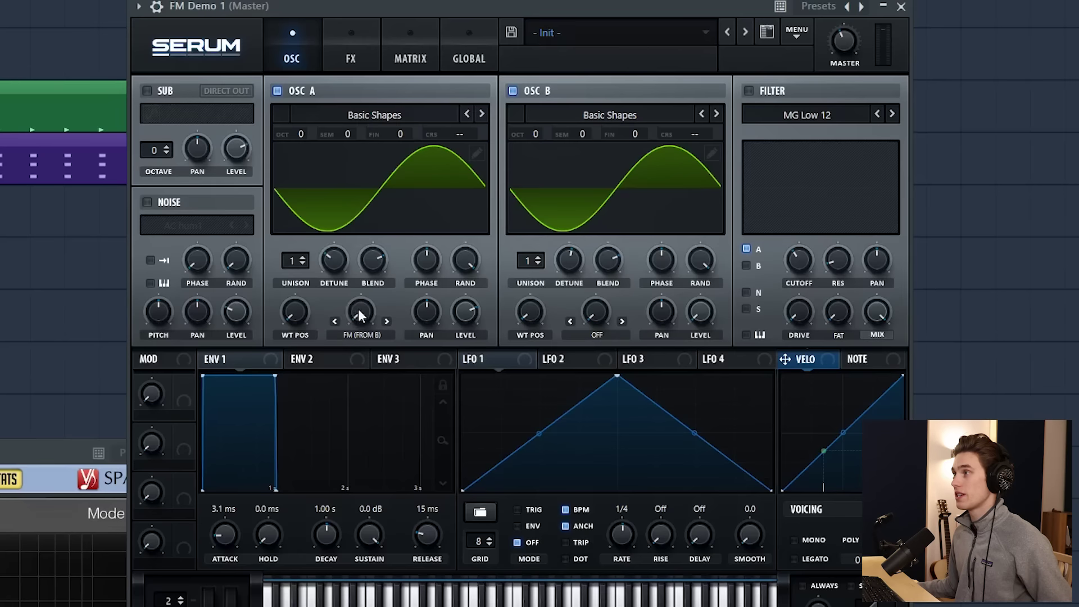
left_click_drag(362, 315, 371, 337)
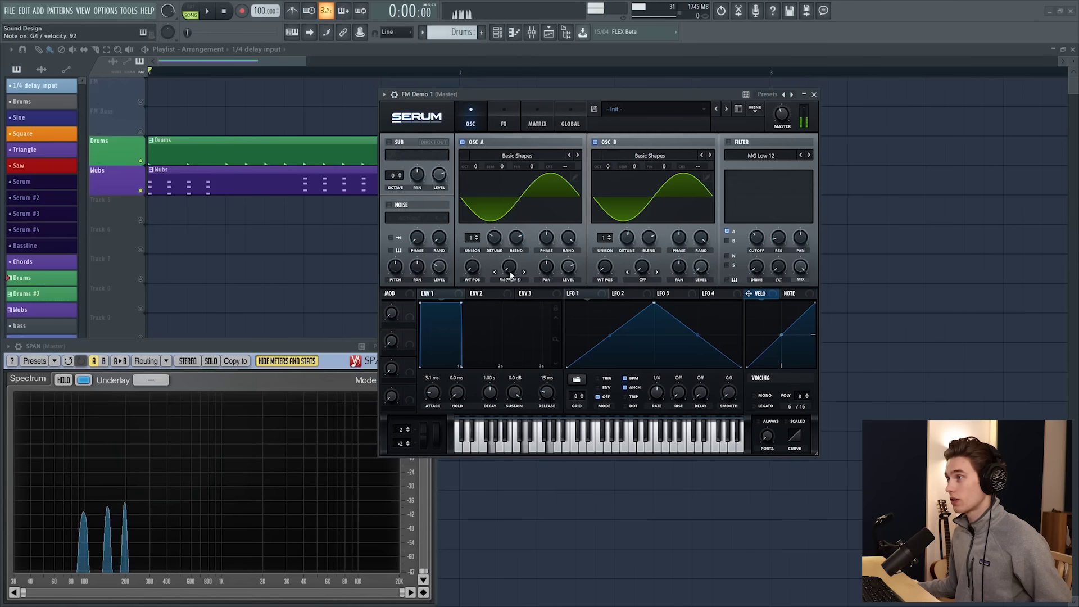
left_click_drag(469, 280, 506, 281)
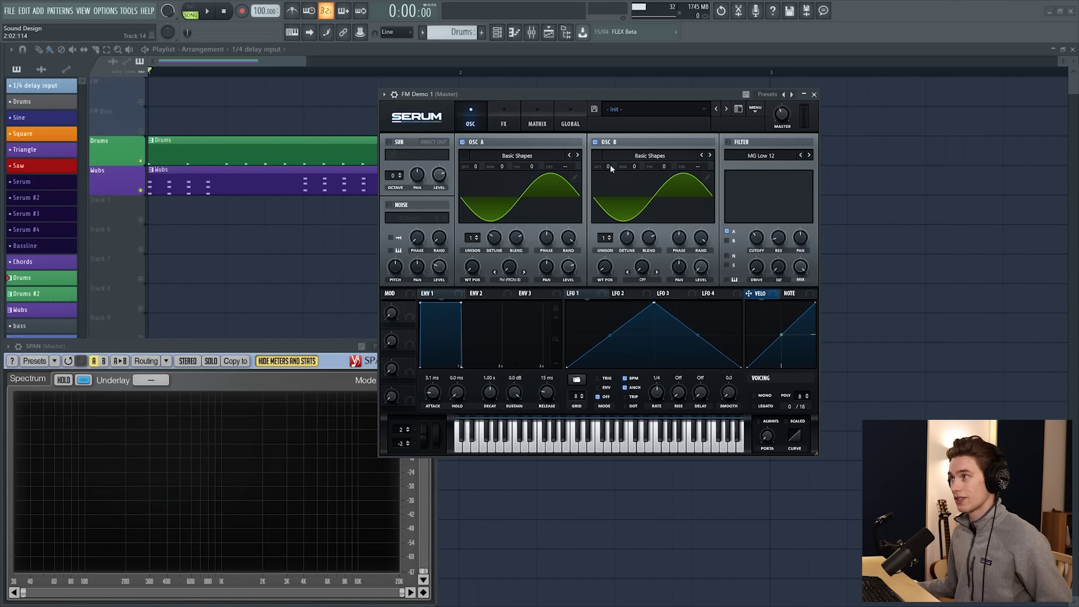
Step: Try oscillator B at -4 octaves with oscillator A's warp at 75%, and raise B's octave again while readjusting the FM amount
mouse_move(608, 167)
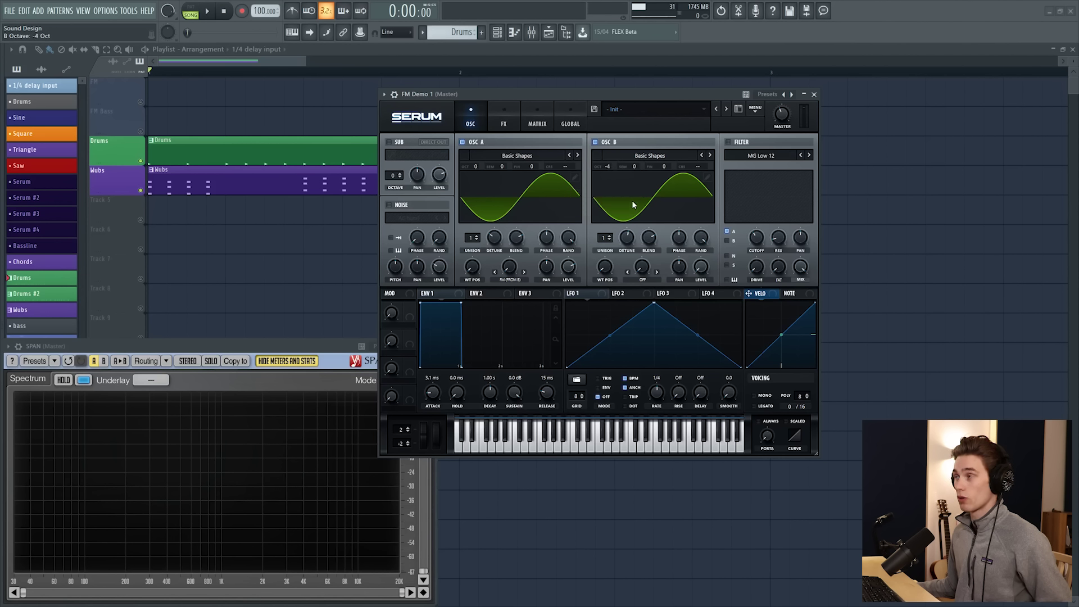
left_click_drag(512, 273, 527, 215)
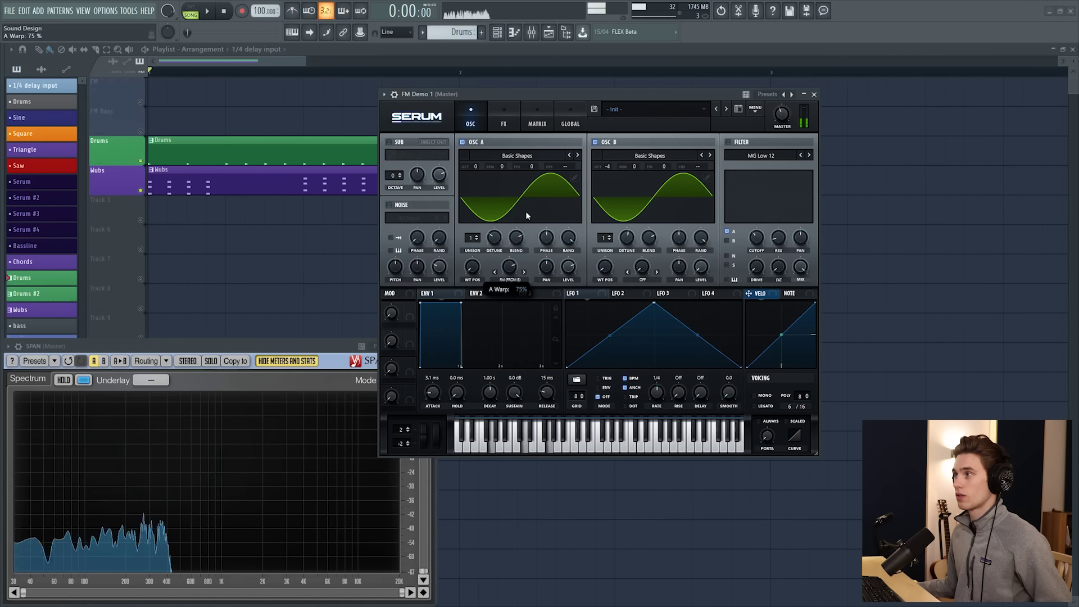
left_click_drag(608, 167, 619, 113)
left_click_drag(507, 254, 509, 261)
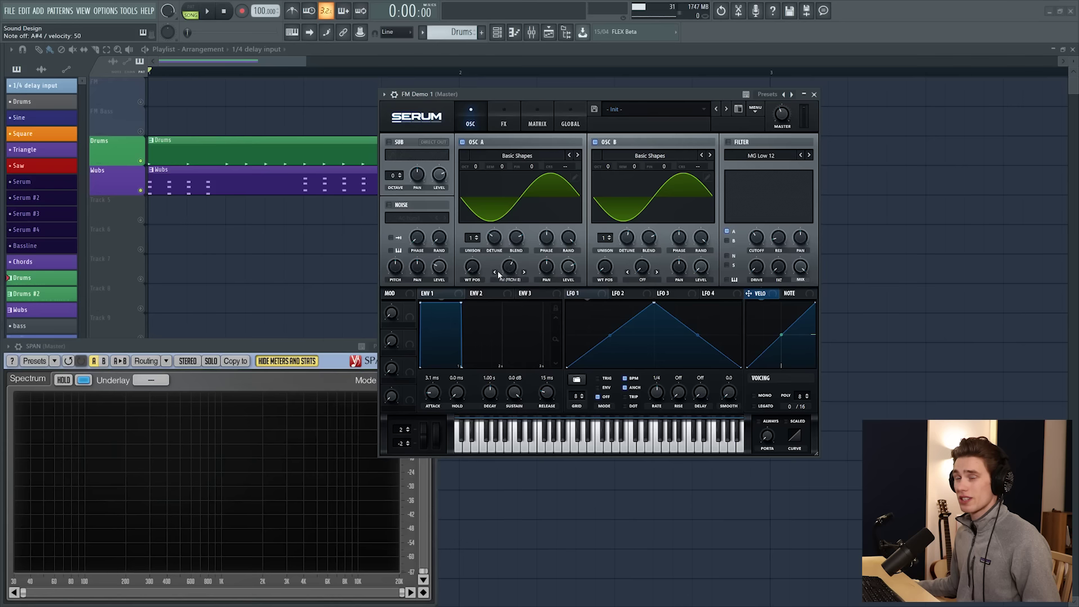
mouse_move(512, 274)
left_mouse_down()
mouse_move(510, 257)
mouse_move(511, 270)
left_mouse_up()
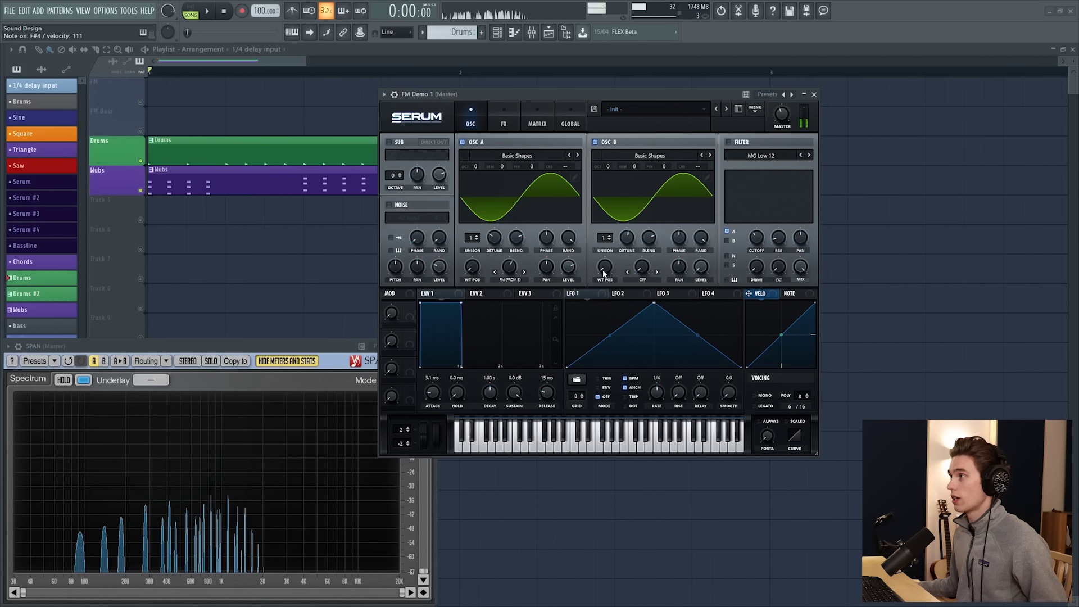
Step: Audition oscillator B as modulator at wavetable position 2, lower its octave, and turn the wavetable position back down
left_click_drag(605, 267, 604, 249)
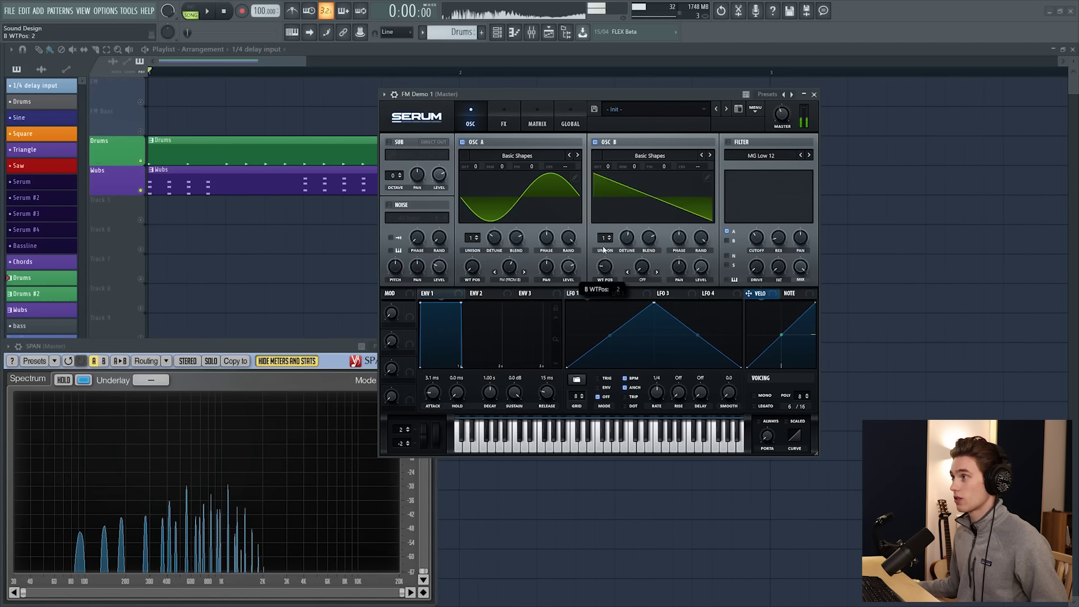
mouse_move(607, 167)
left_mouse_down()
mouse_move(608, 215)
mouse_move(609, 181)
left_mouse_up()
left_click_drag(605, 267, 601, 311)
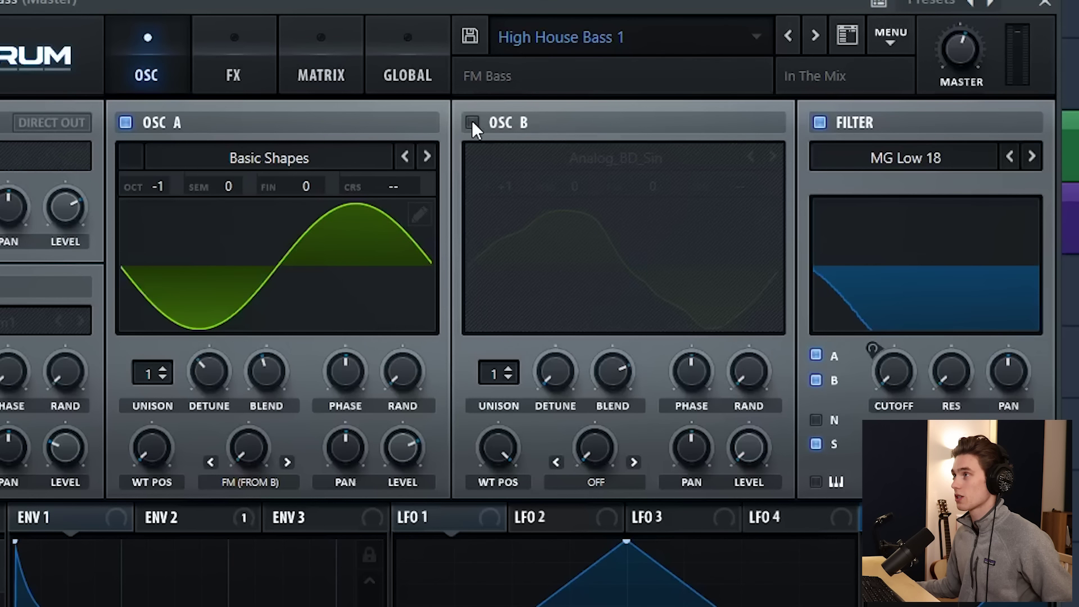
Step: On the High House Bass 1 patch, enable oscillator B at 0% level and raise oscillator A's FM warp to about 58%
left_click(510, 141)
left_click_drag(762, 470, 757, 377)
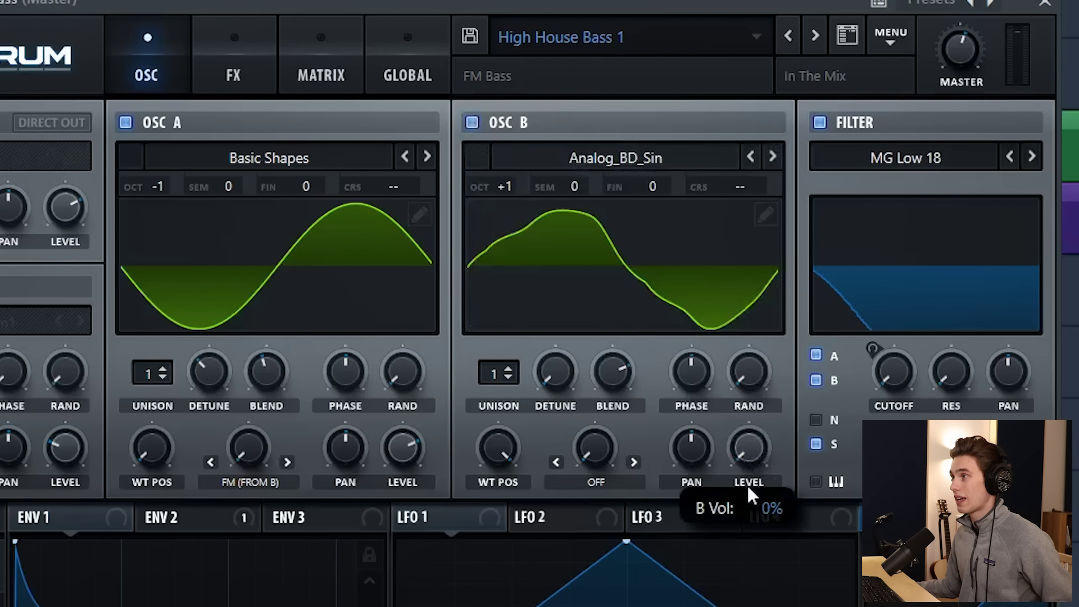
left_click_drag(508, 482, 526, 458)
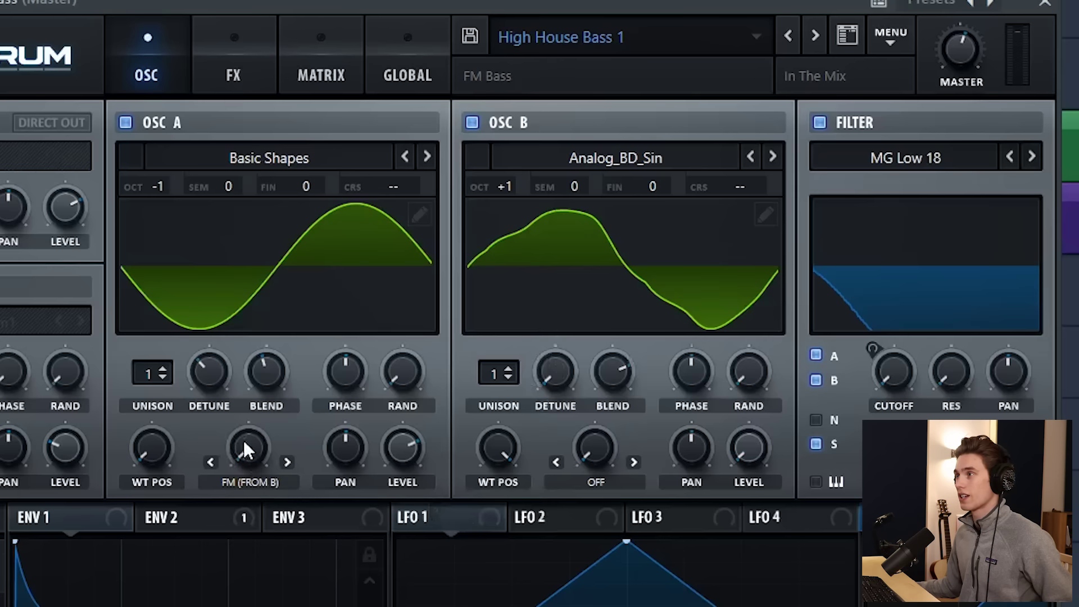
left_click_drag(248, 447, 281, 353)
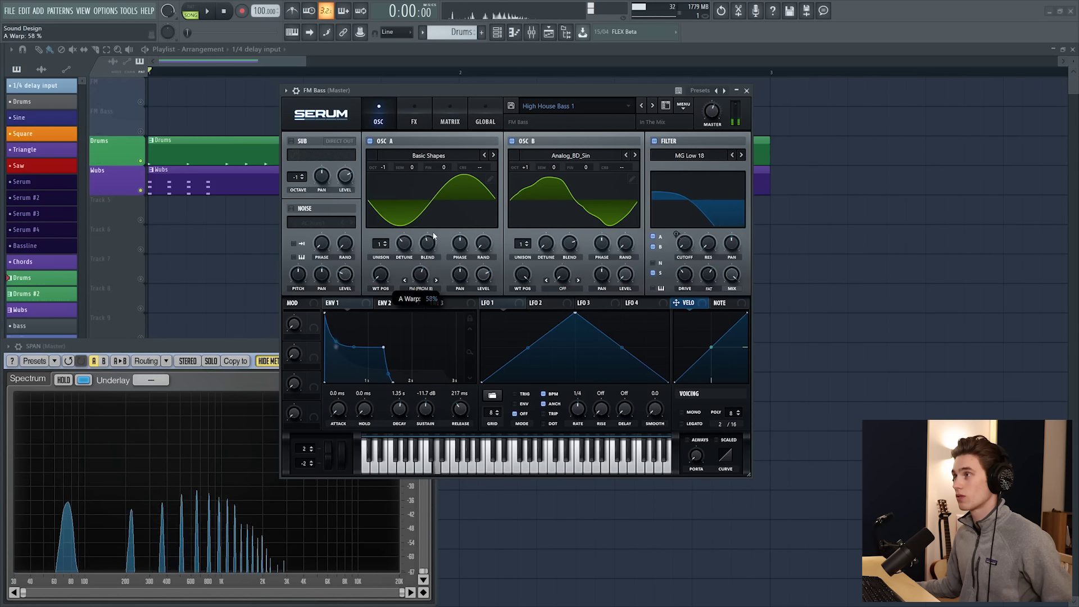
left_click_drag(433, 236, 440, 228)
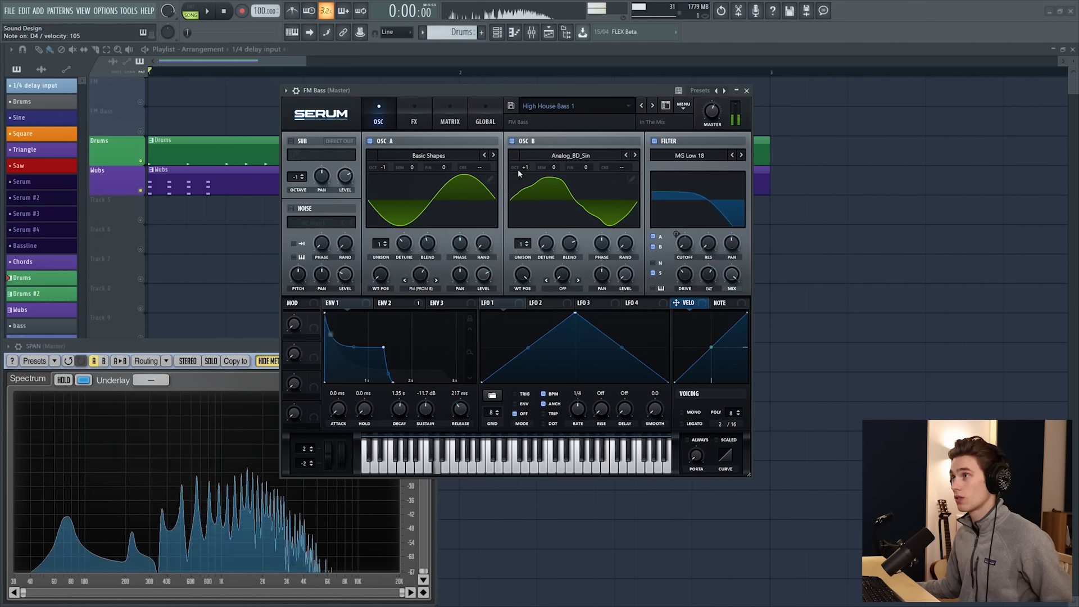
Step: Enable the sub oscillator and turn down oscillator A's FM amount, checking the patch's effects in between
left_click(291, 141)
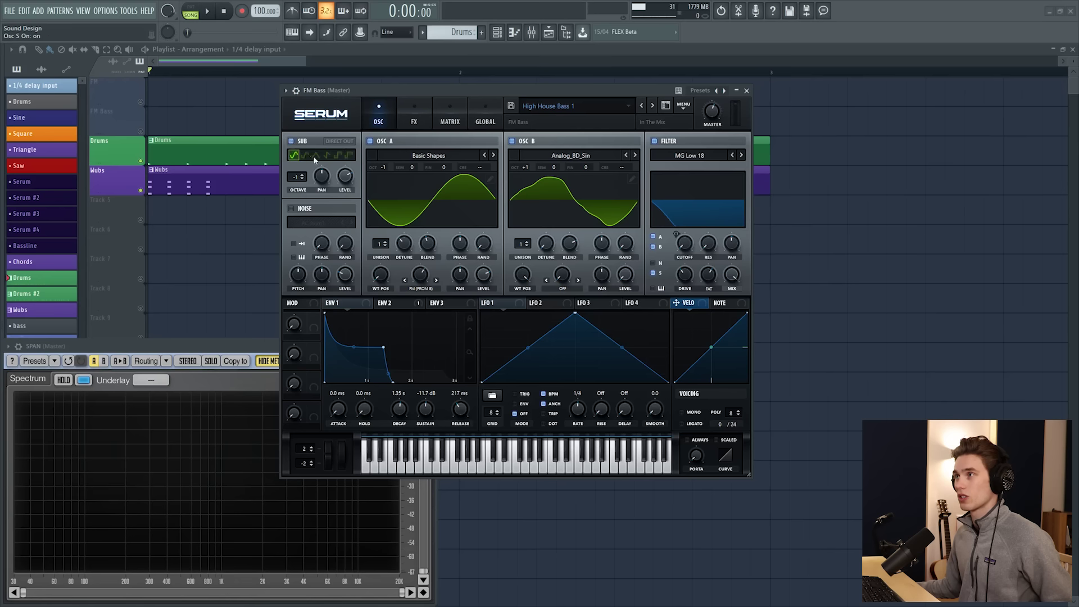
left_click(416, 115)
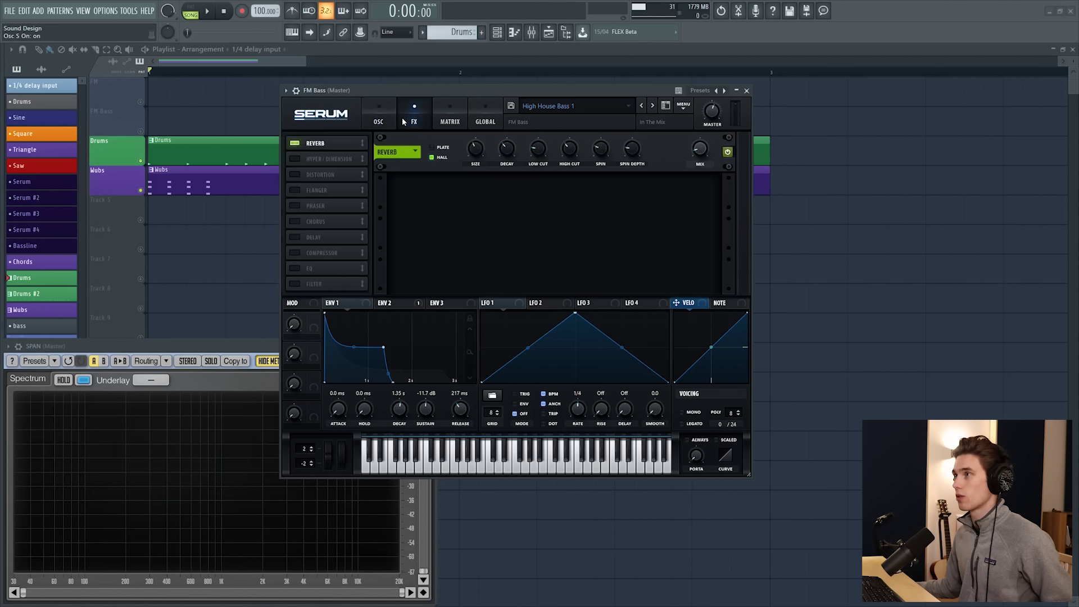
left_click(388, 119)
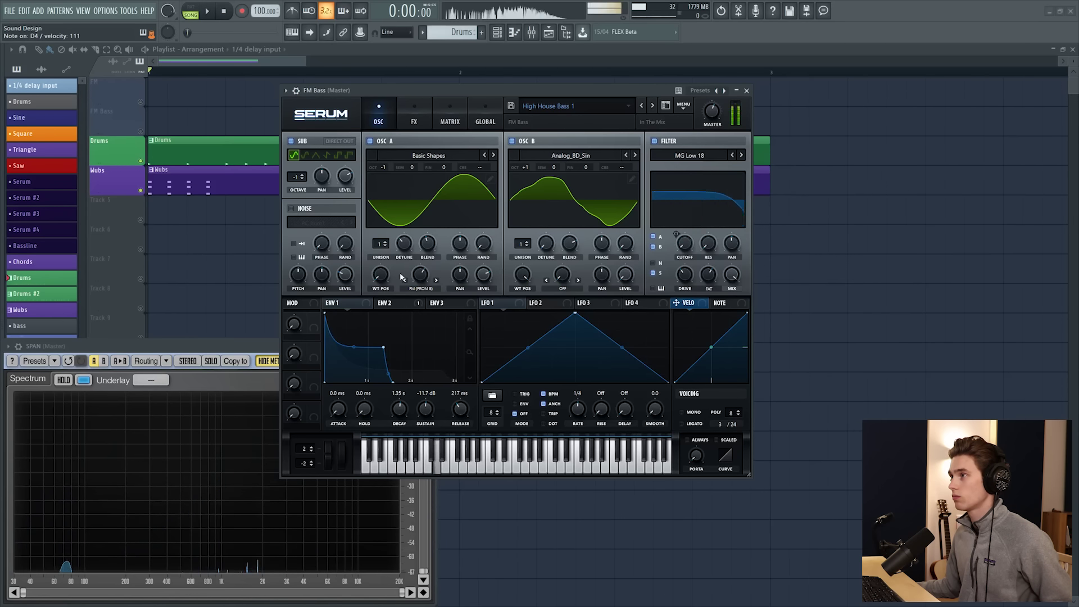
mouse_move(422, 290)
left_mouse_down()
mouse_move(430, 267)
mouse_move(421, 306)
left_mouse_up()
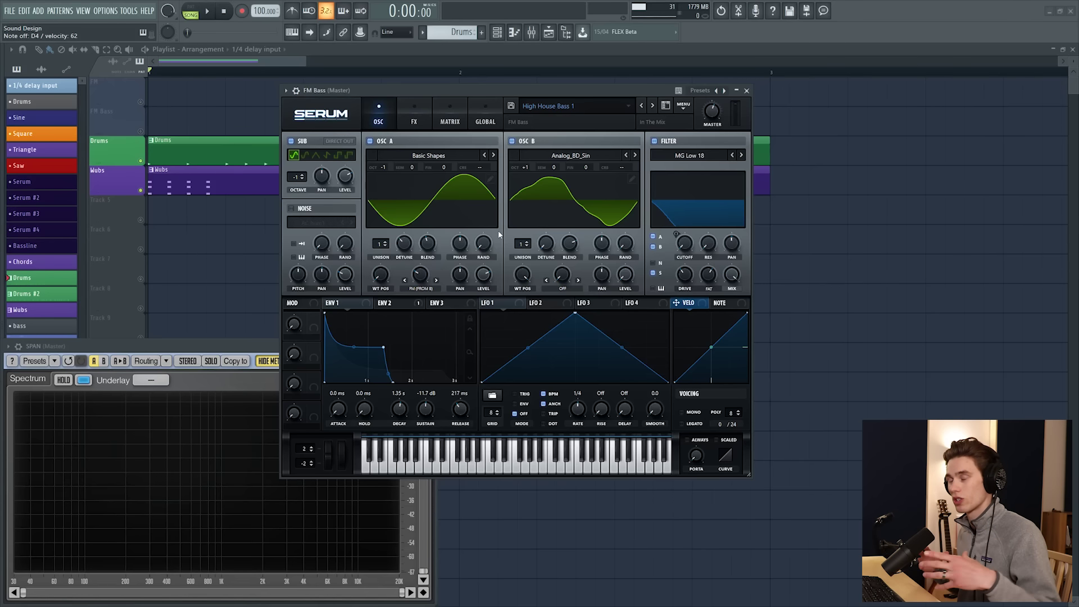
Step: Open the Synclavier V instrument from the channel rack, browse its Percussion presets, and close it
key("F6")
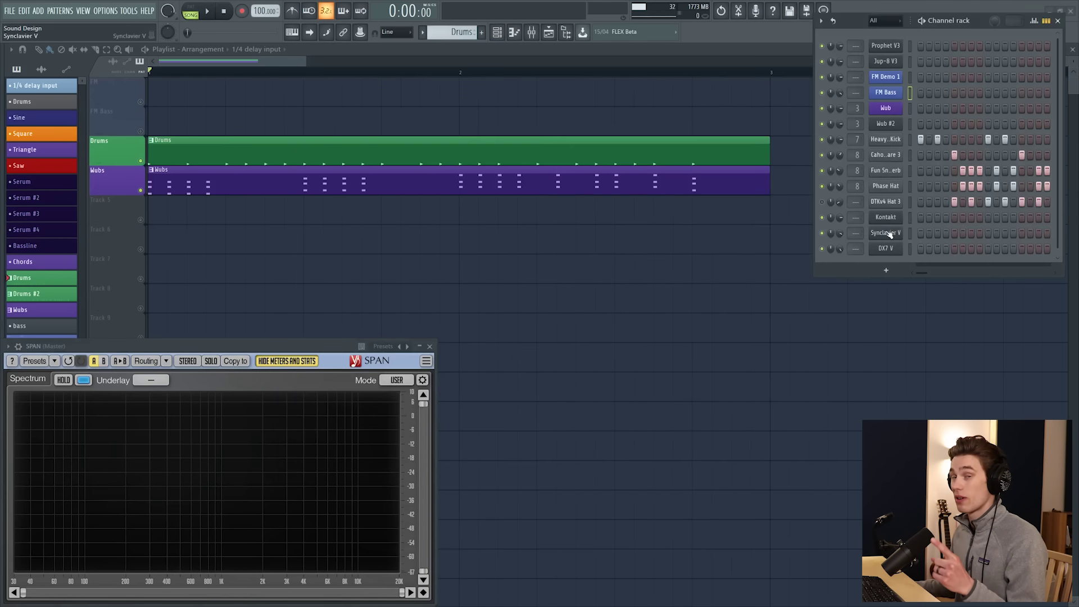
left_click(890, 235)
left_click_drag(561, 93, 554, 83)
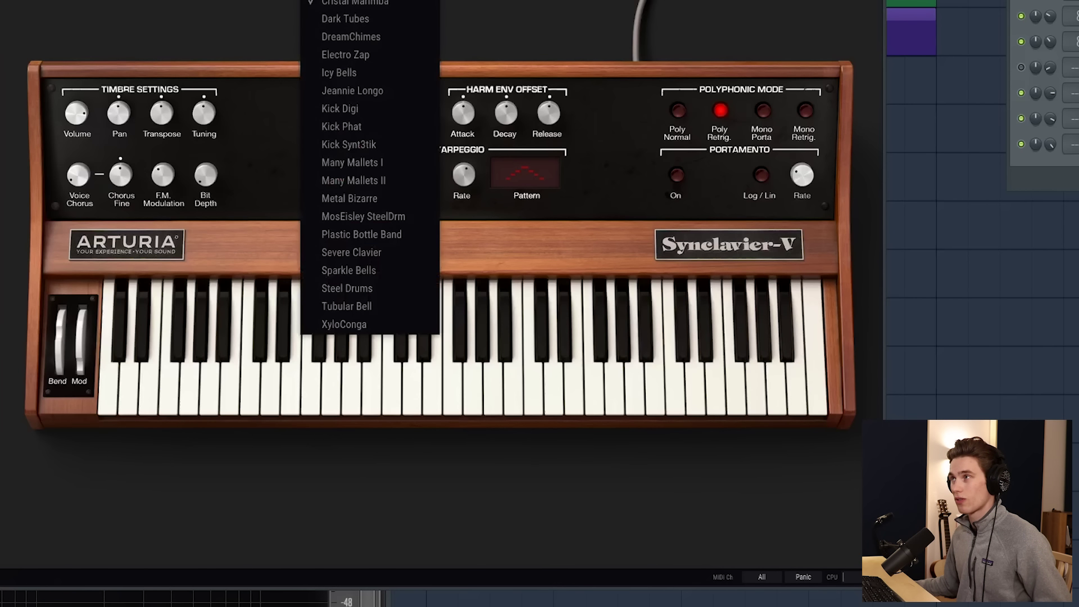
left_click(432, 37)
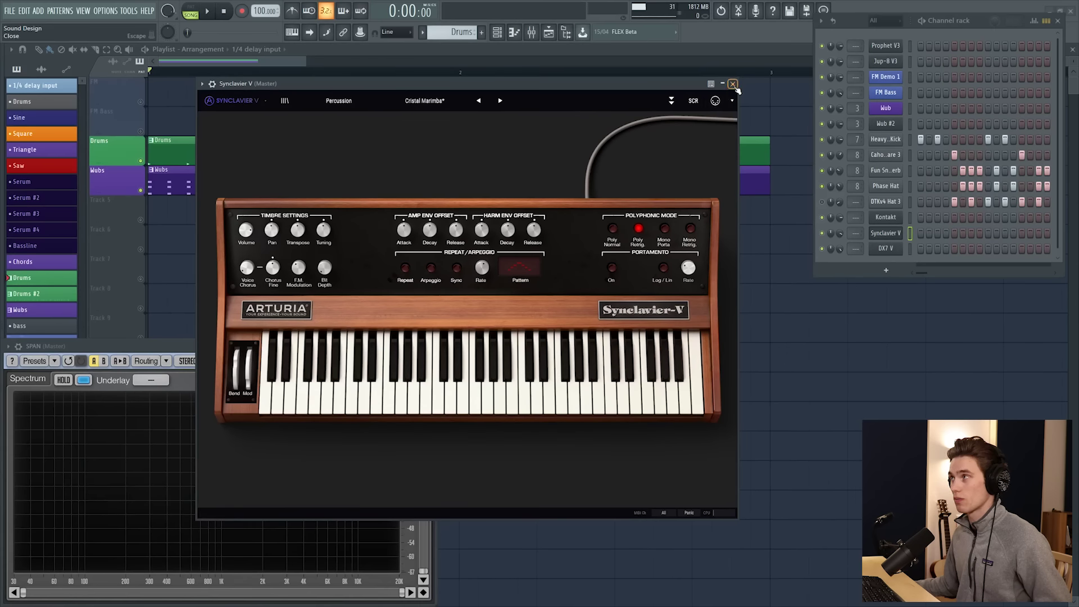
left_click(885, 232)
Step: Open the DX7 V instrument to examine its operator layout and controls, and close it
left_click(887, 248)
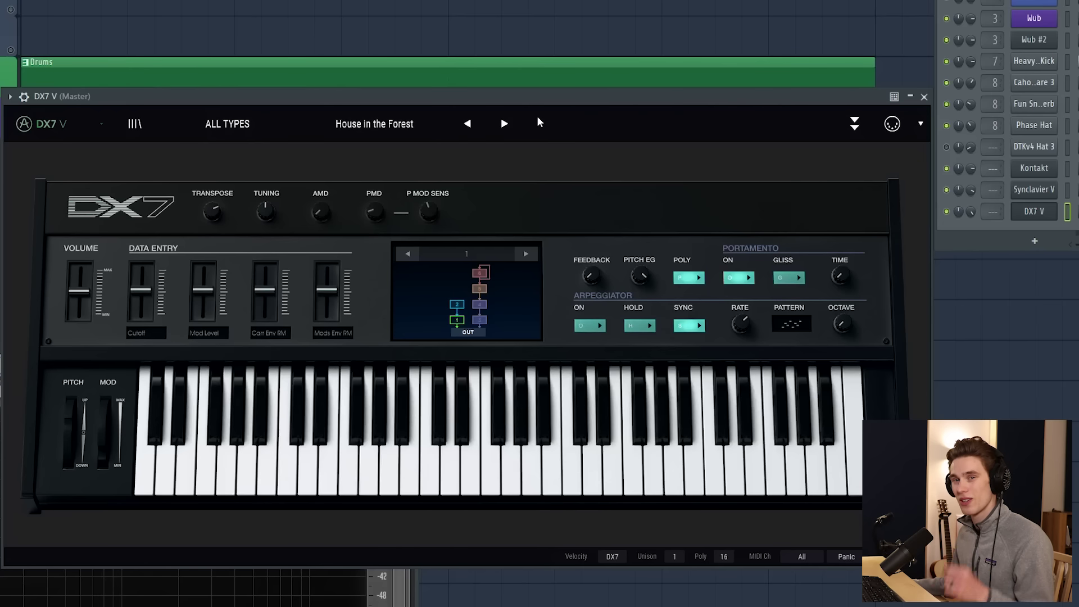
left_click_drag(590, 97, 605, 120)
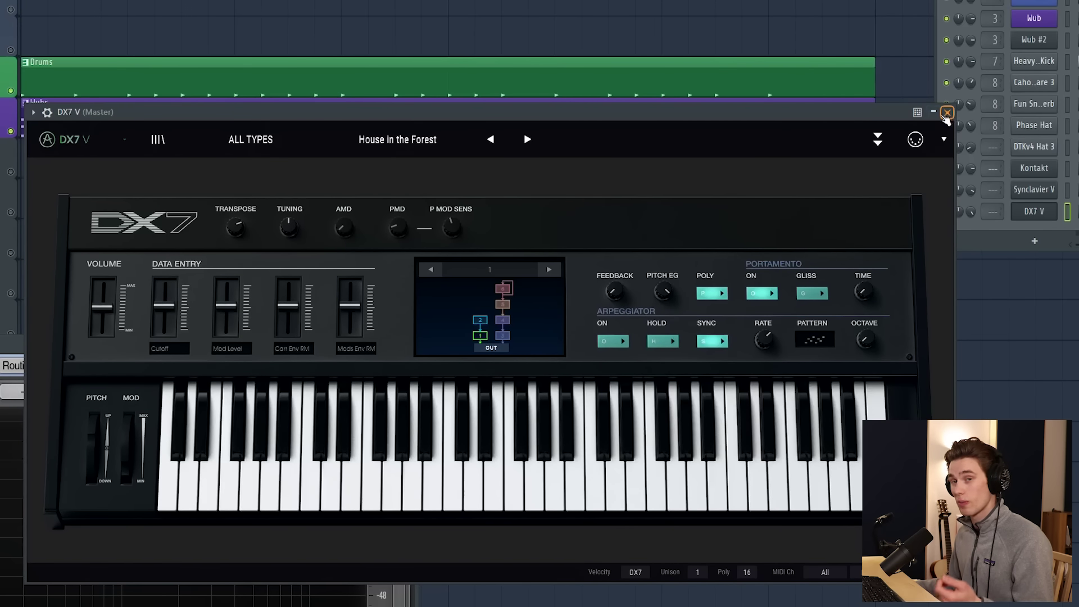
left_click_drag(645, 117, 645, 118)
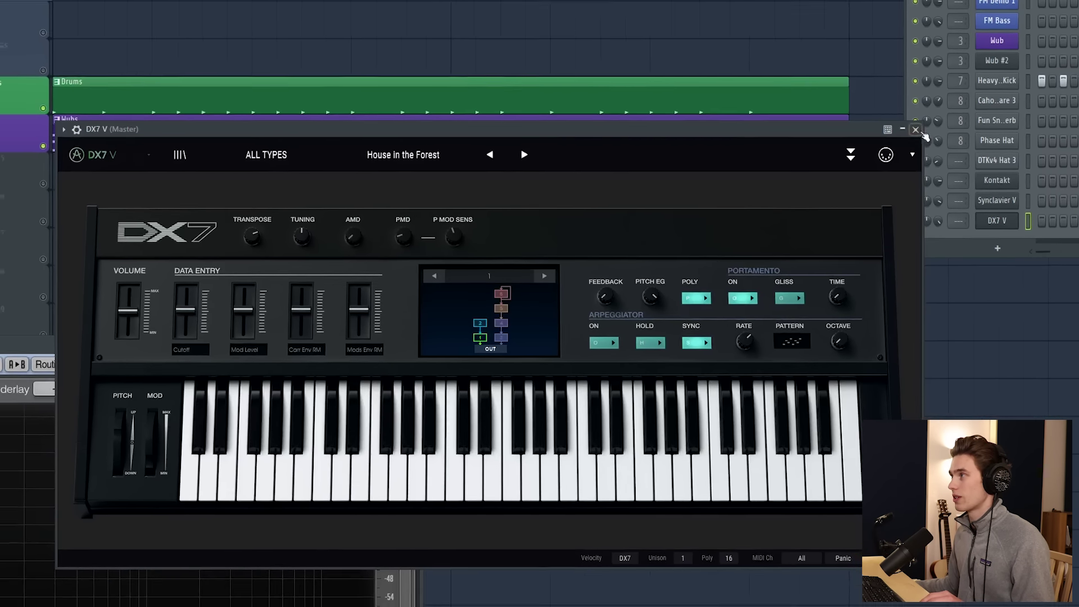
left_click(946, 113)
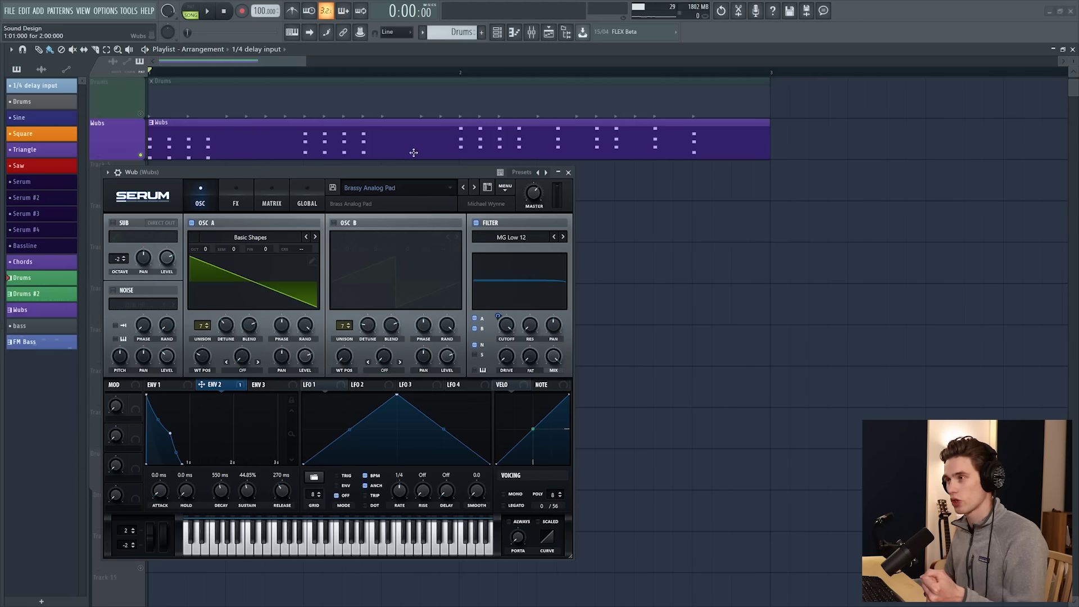
Step: Inspect envelopes 1 and 2 of the Wub patch and listen to the Wubs pattern
left_click(171, 386)
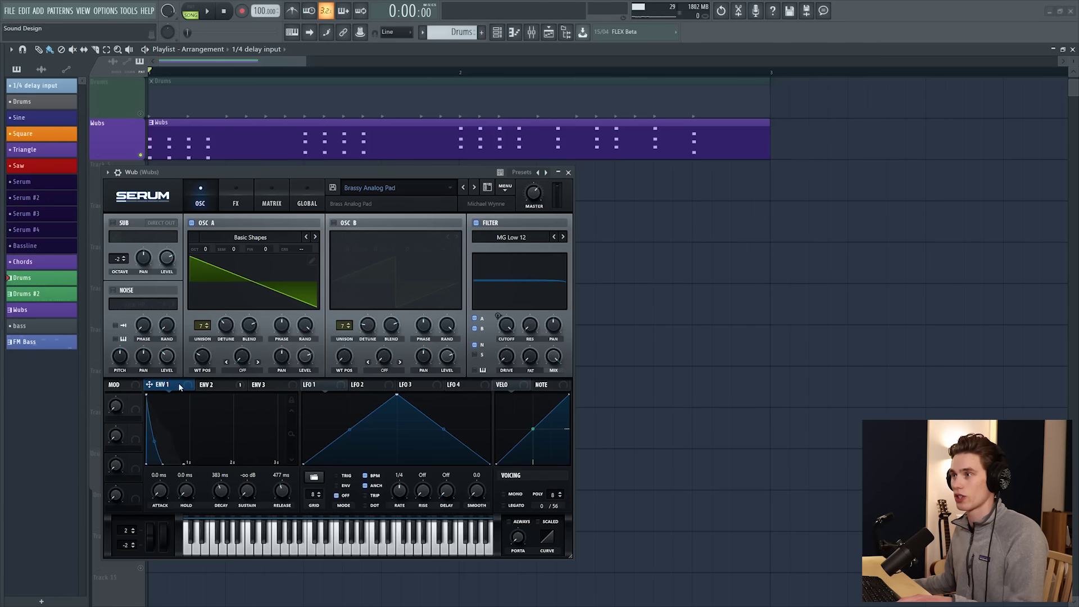
left_click(207, 386)
left_click(163, 384)
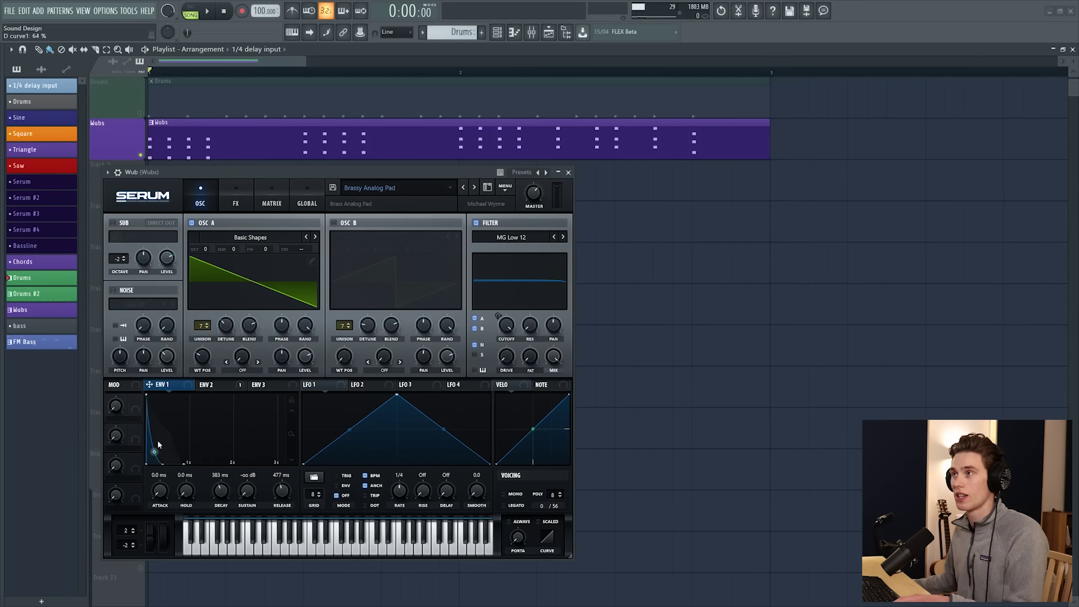
left_click(207, 10)
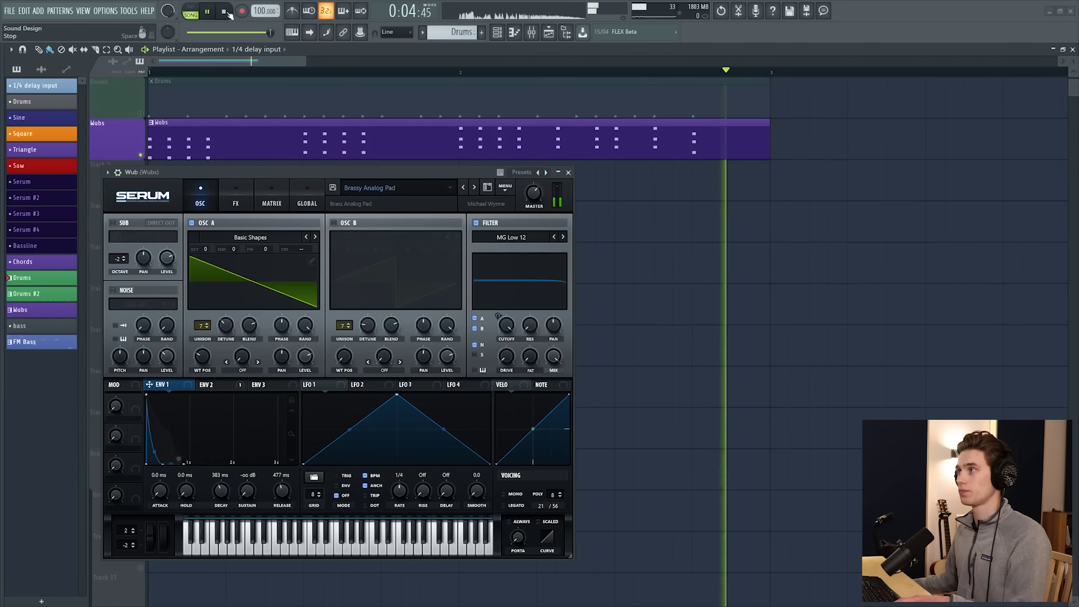
left_click(225, 11)
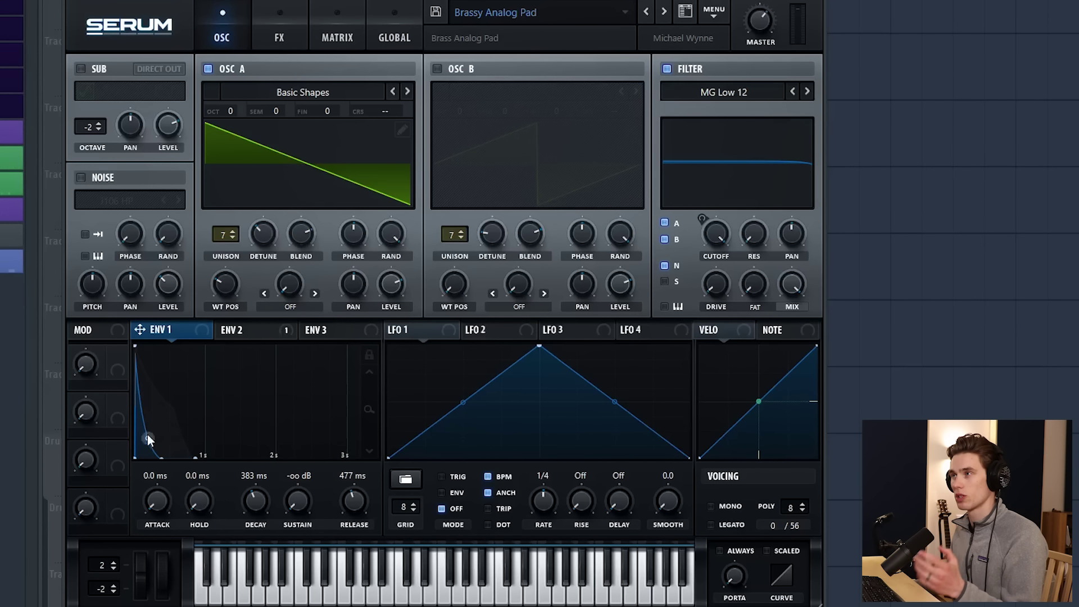
Step: Steepen the decay curve of envelope 1 on the Wub patch and play the pattern to hear it
left_click_drag(148, 434, 148, 454)
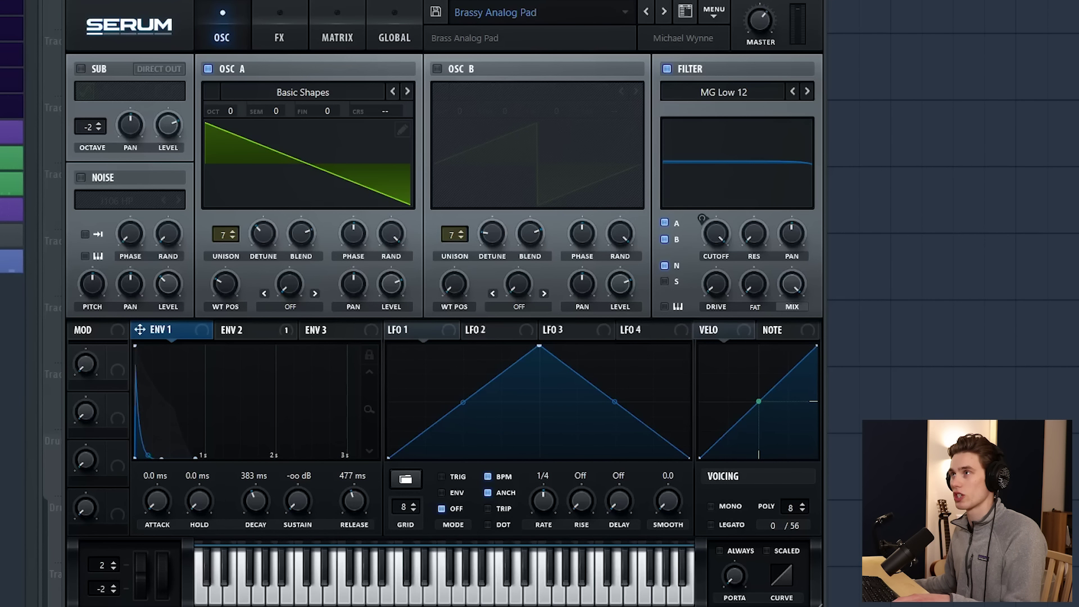
key("space")
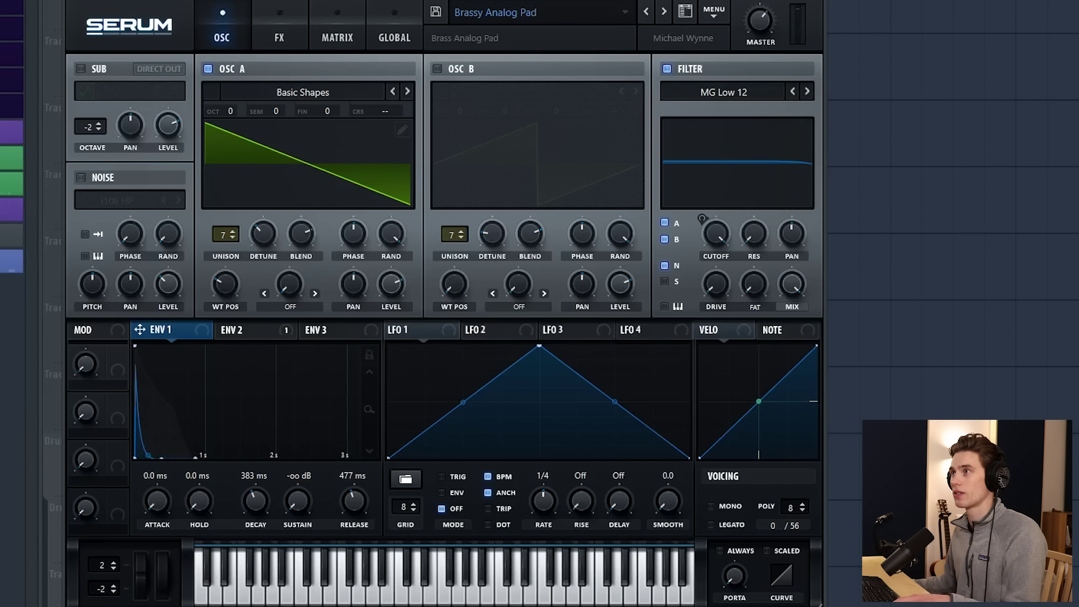
Step: Soften the decay curve of envelope 1 on the Wub patch and lower the MG Low 12 filter cutoff to about mid-range
left_click_drag(147, 455, 153, 432)
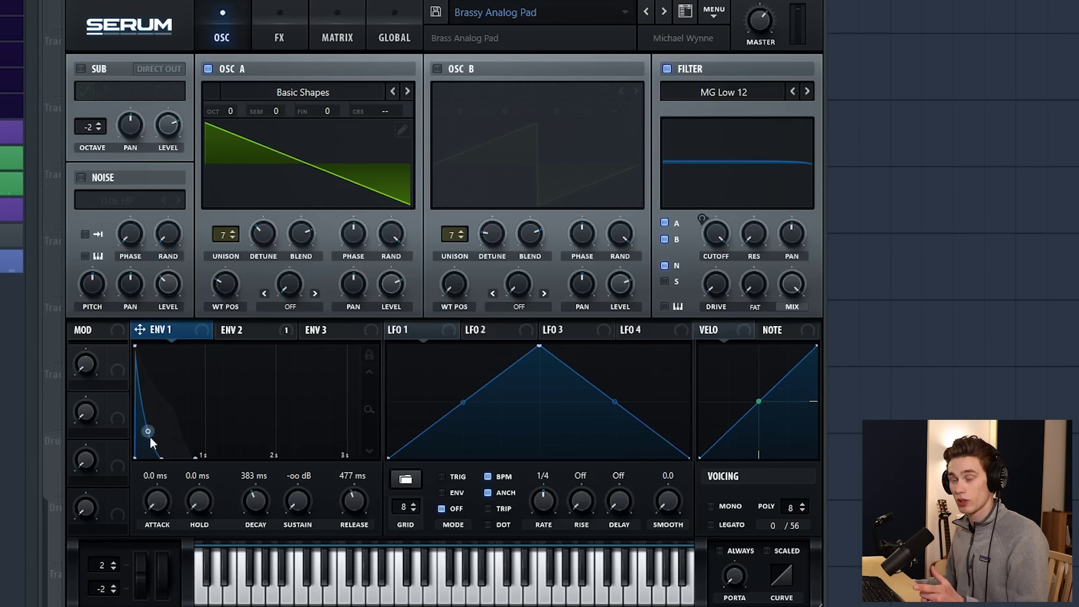
left_click(244, 331)
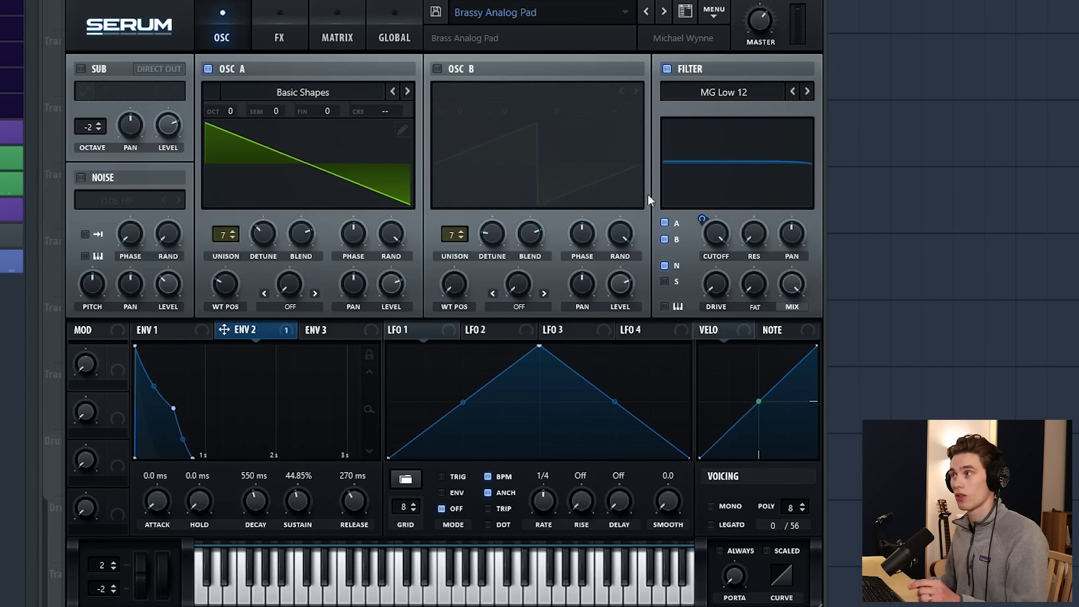
right_click(717, 233)
left_click(715, 229)
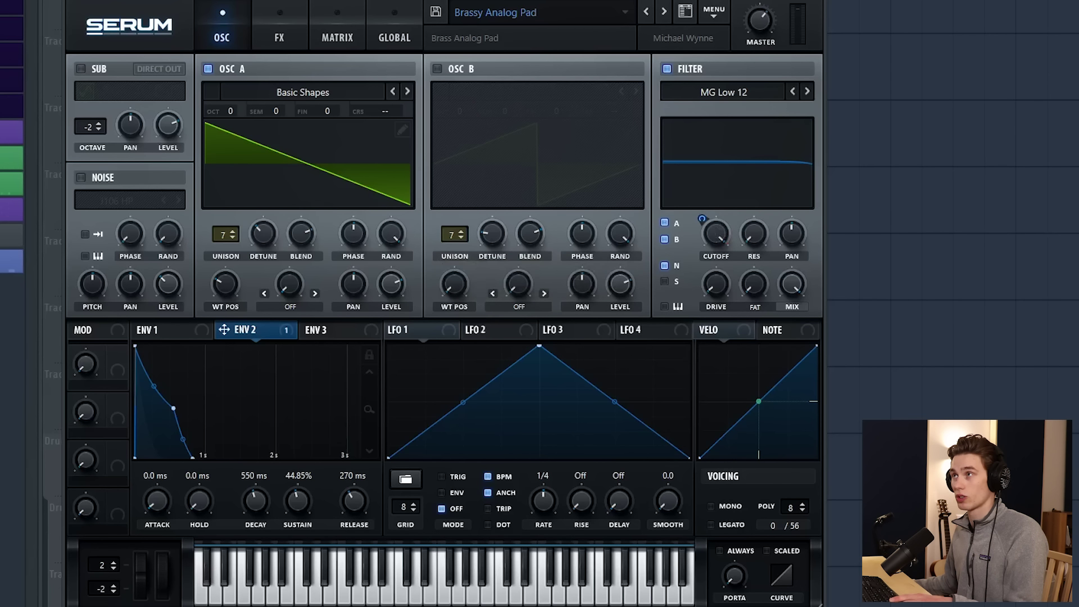
left_click_drag(716, 233, 709, 294)
key("space")
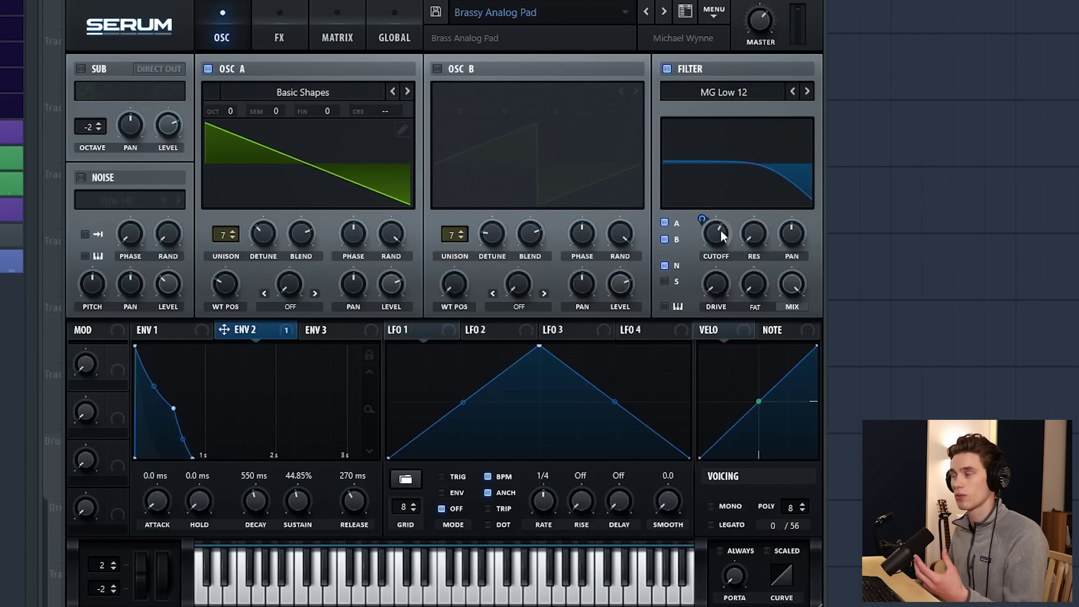
Step: Modulate the filter cutoff with envelope 2 at an amount of about 30 and lower the base cutoff further
mouse_move(717, 233)
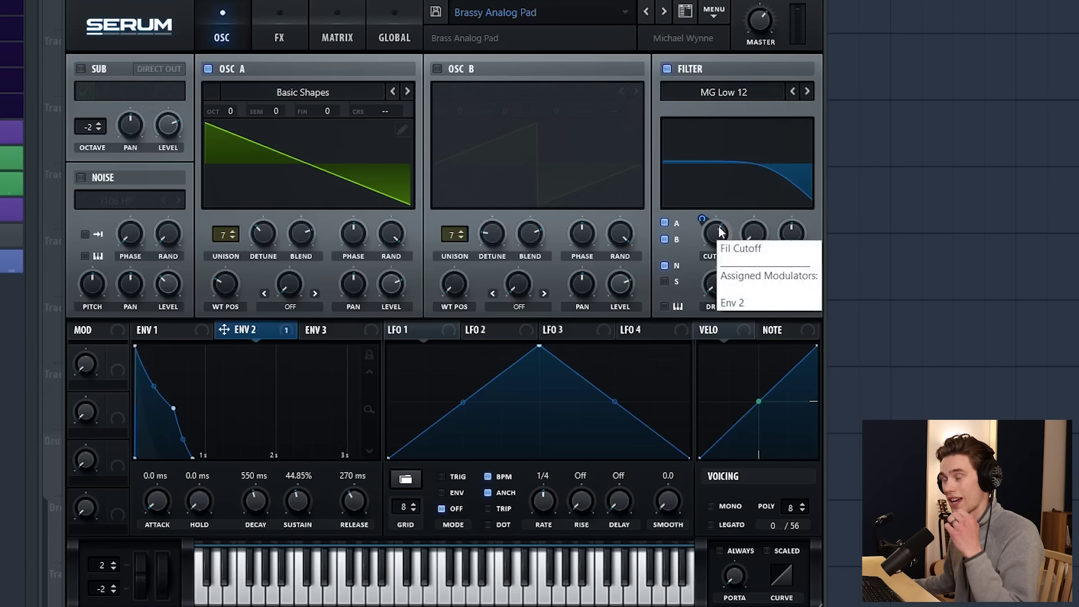
left_click(168, 330)
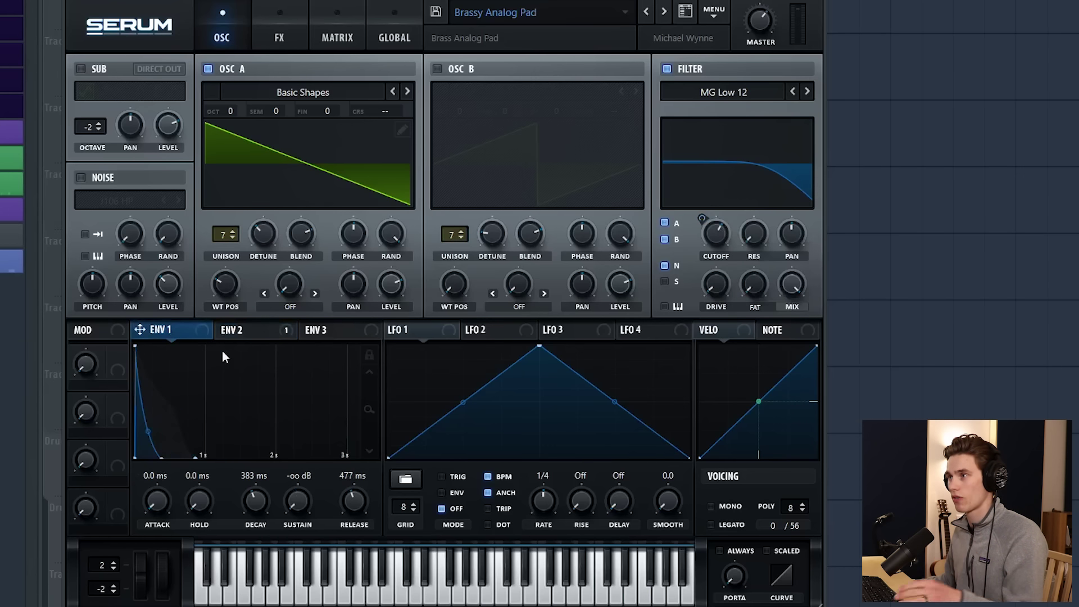
left_click(245, 330)
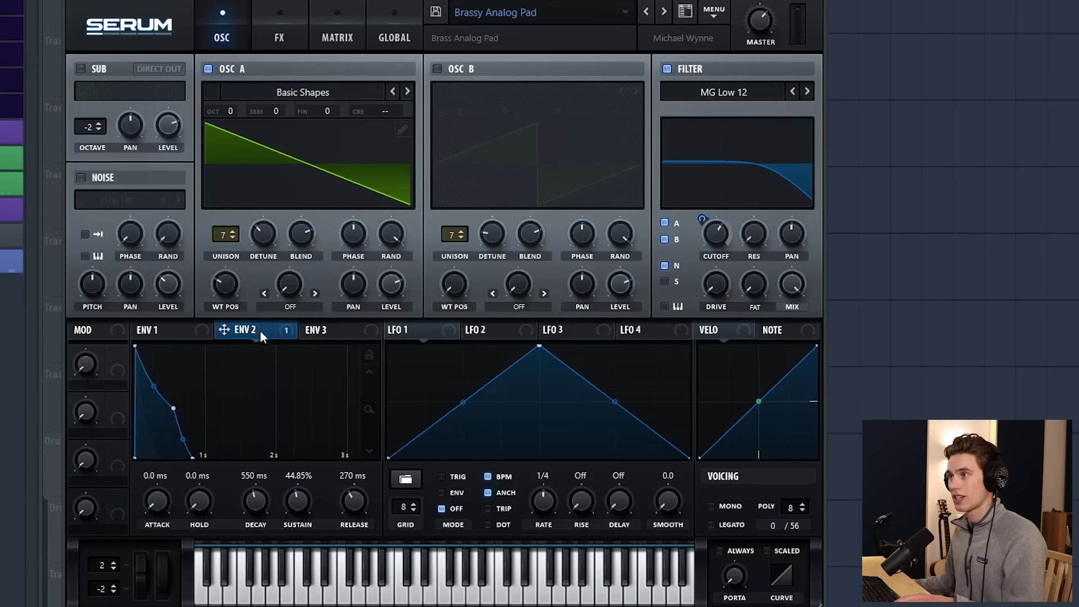
left_click_drag(410, 304, 715, 230)
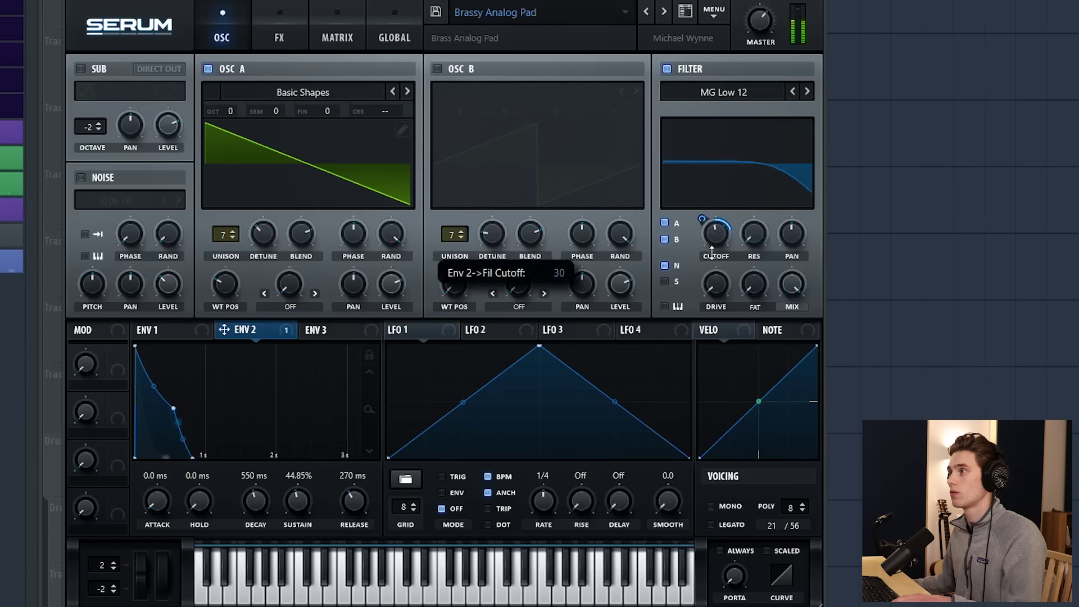
left_click_drag(717, 230, 714, 256)
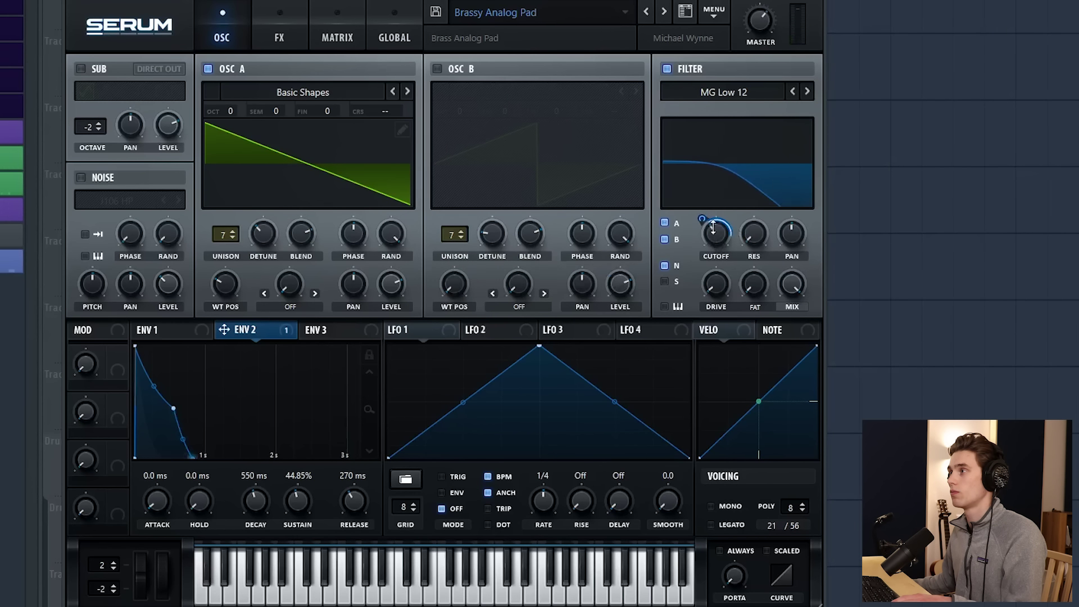
Step: Reshape envelope 2 to a 244 ms decay and 5.36% sustain, and compare its shape with envelope 1
left_click_drag(170, 410, 133, 453)
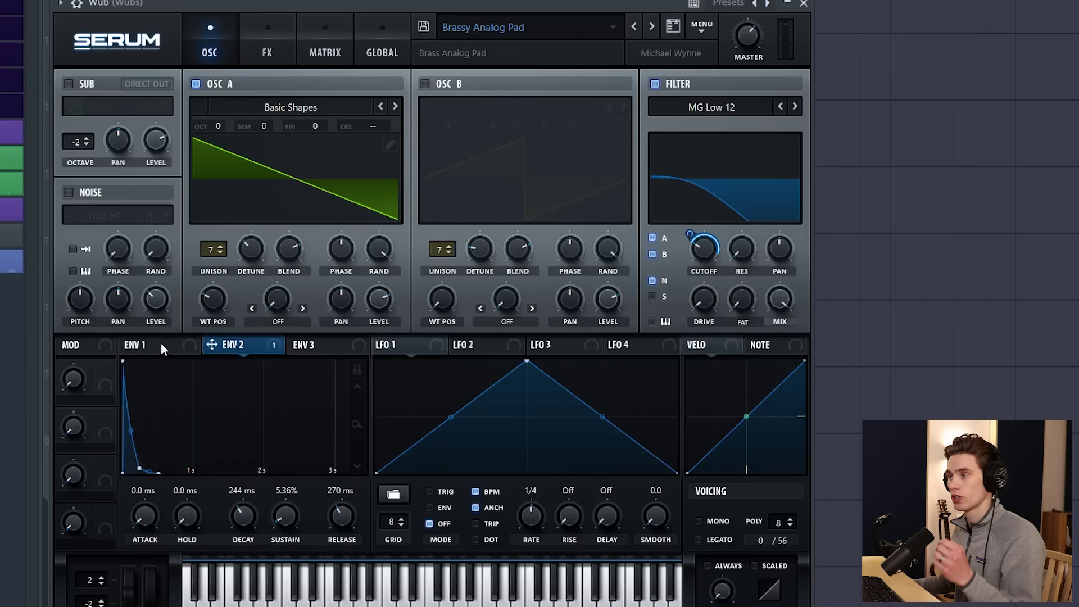
left_click(162, 347)
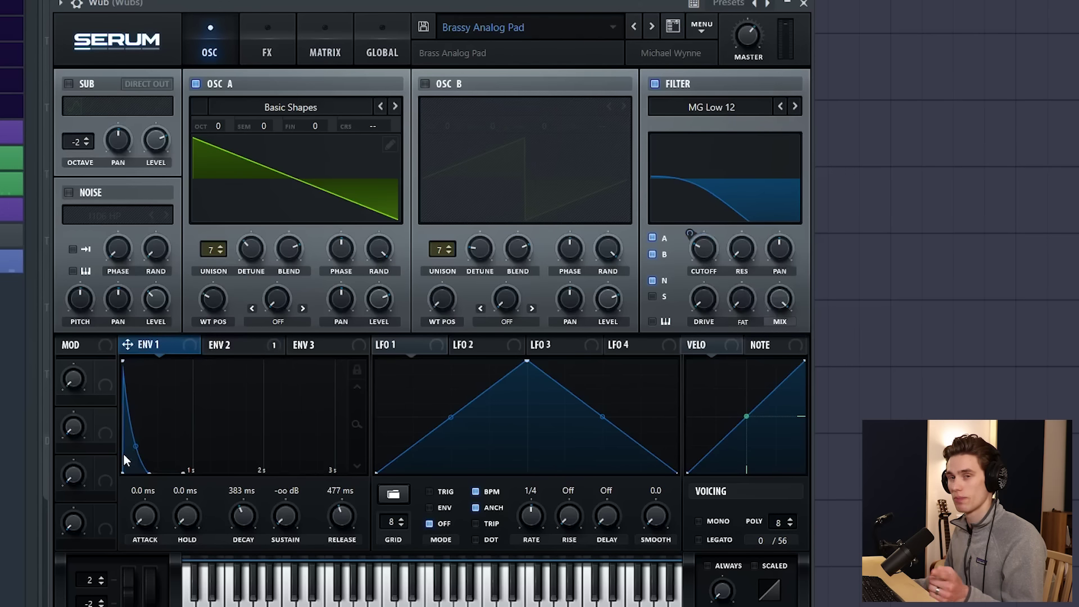
left_click(248, 343)
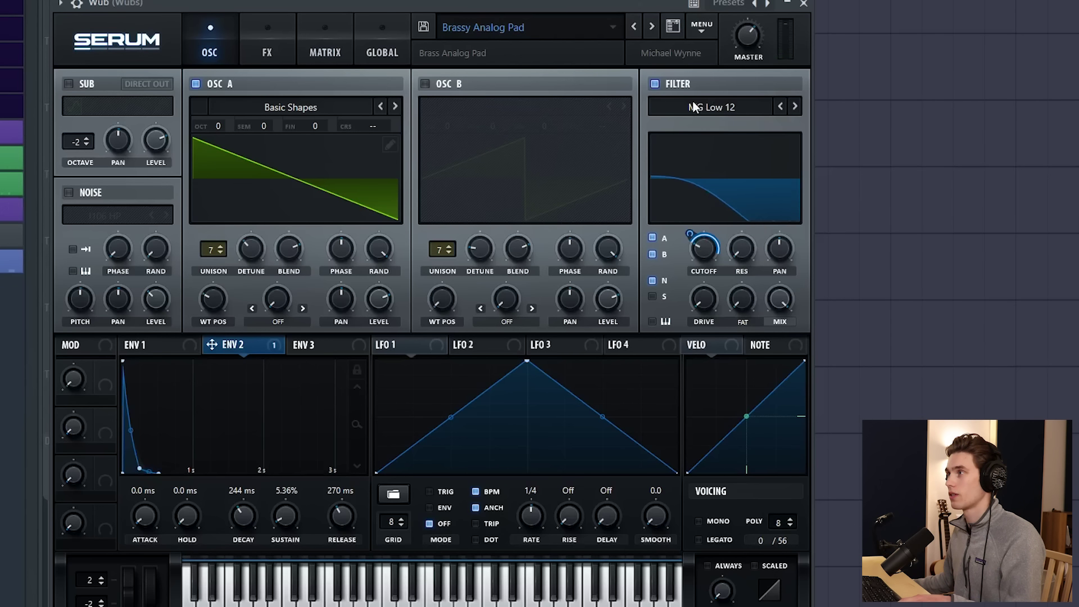
Step: Change the filter type to MG Low 18 and switch the filter off and on to compare the sound
left_click(708, 108)
mouse_move(707, 124)
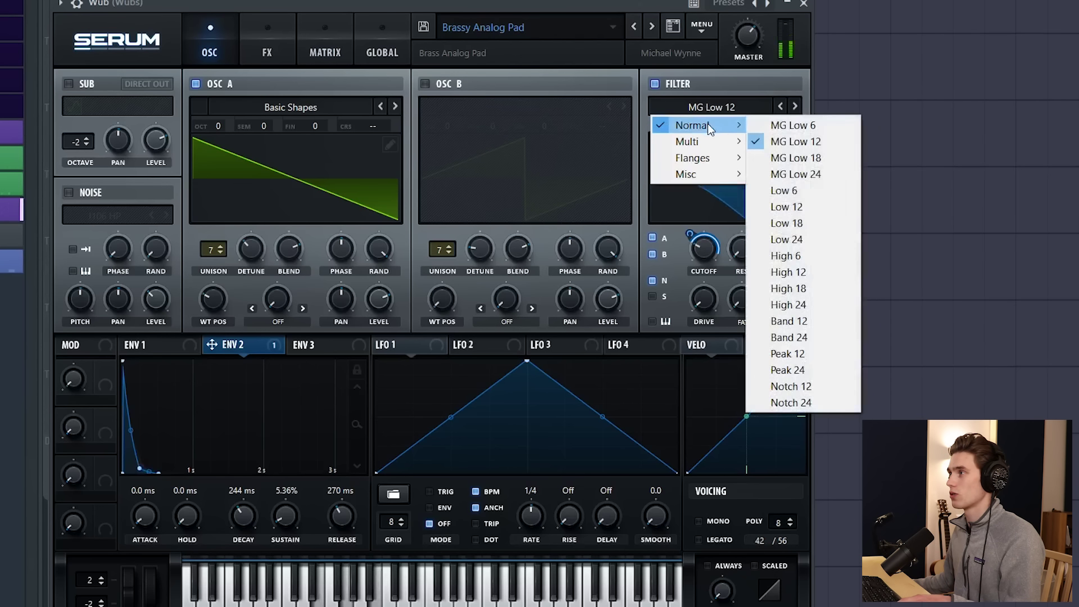
left_click(803, 160)
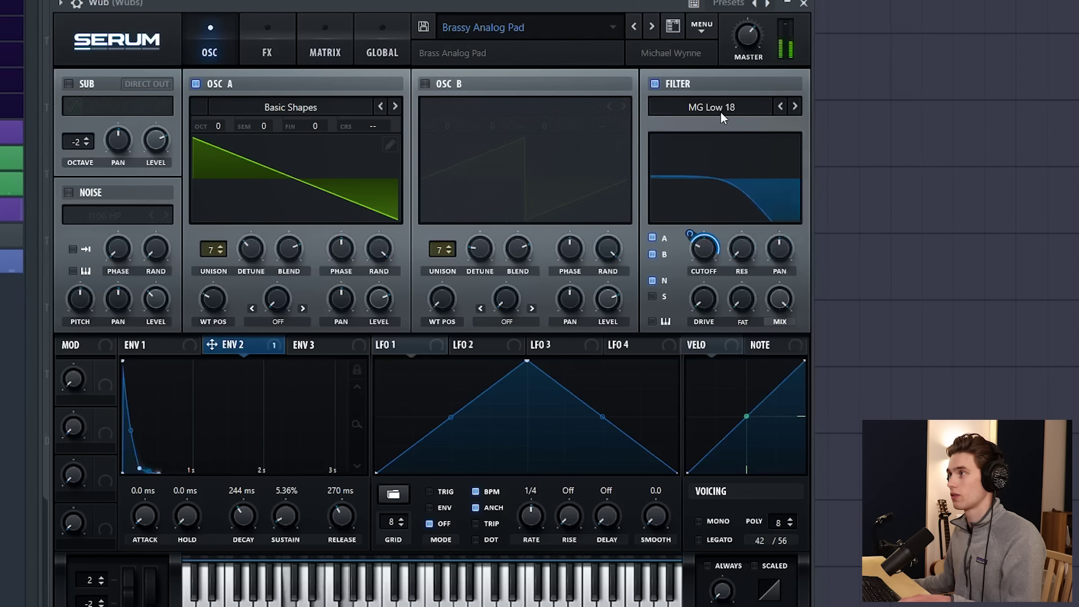
mouse_move(700, 239)
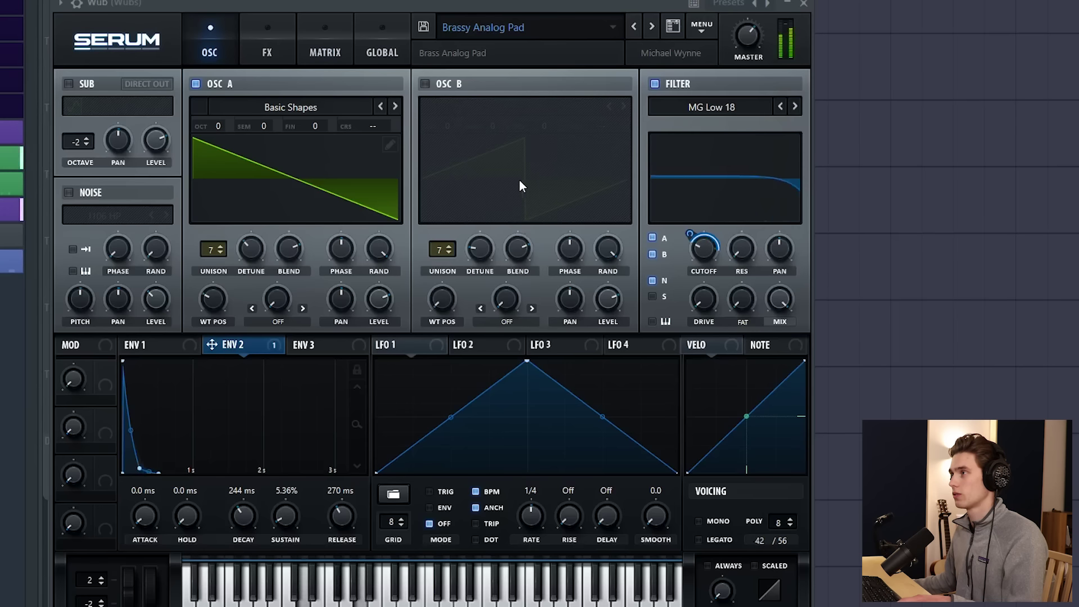
left_click(656, 83)
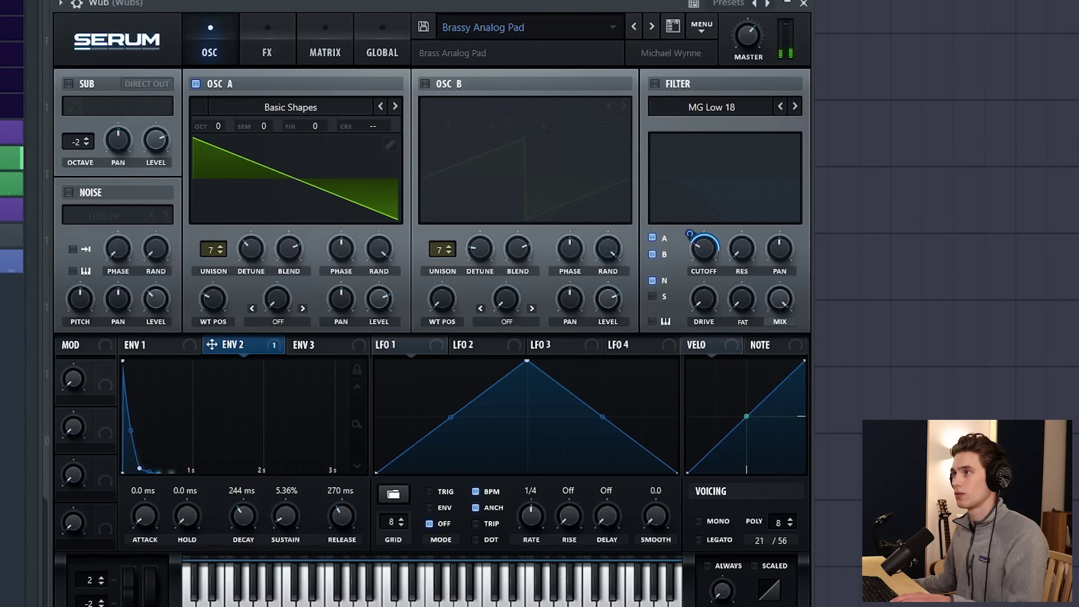
left_click(655, 84)
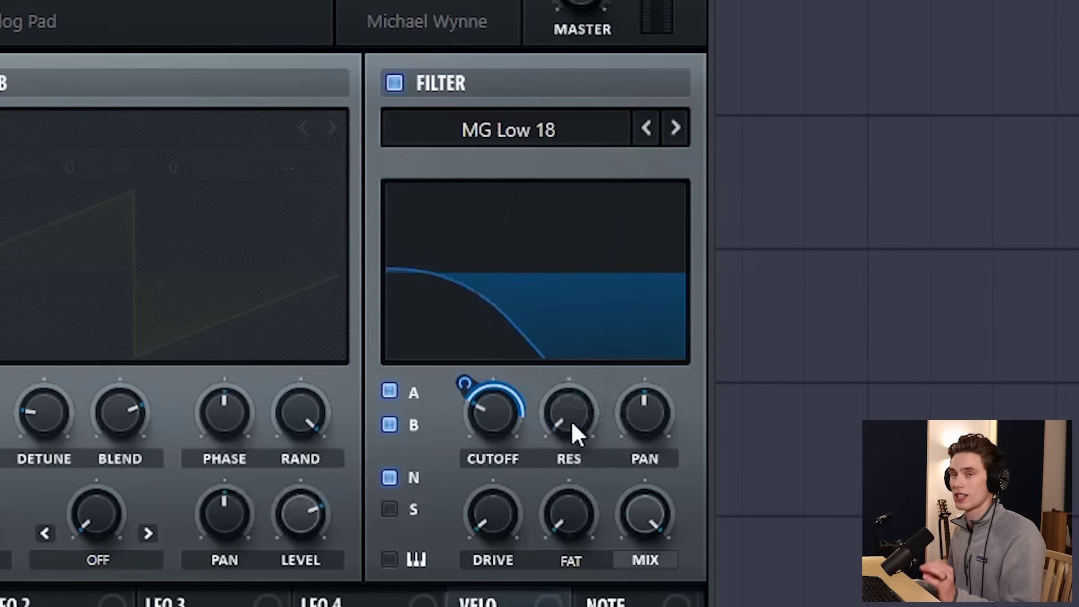
Step: Raise the filter resonance to see its effect on the curve and return it to zero
left_click_drag(743, 250, 746, 221)
left_click_drag(573, 352, 602, 292)
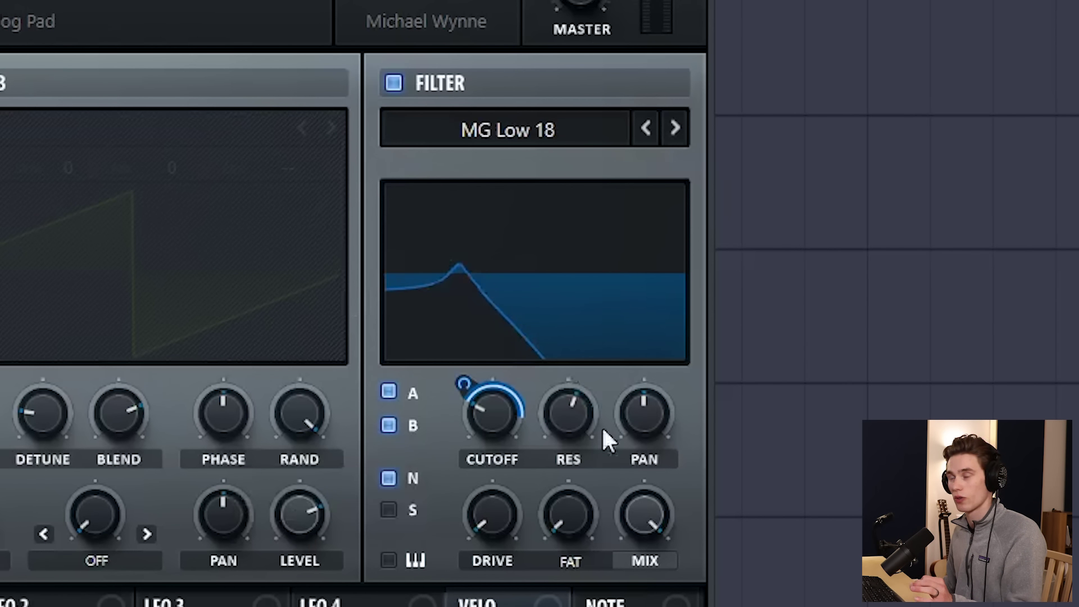
left_click_drag(585, 430, 560, 570)
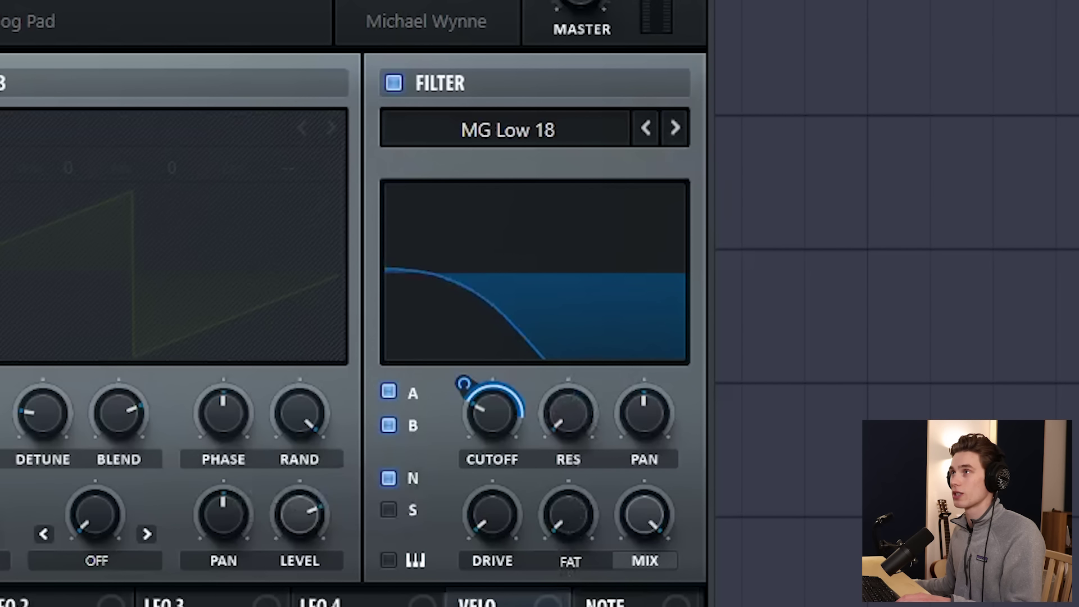
Step: Try raising the filter's resonance and drive together, and turn both back down
left_click_drag(559, 409, 543, 319)
left_click_drag(507, 501, 504, 425)
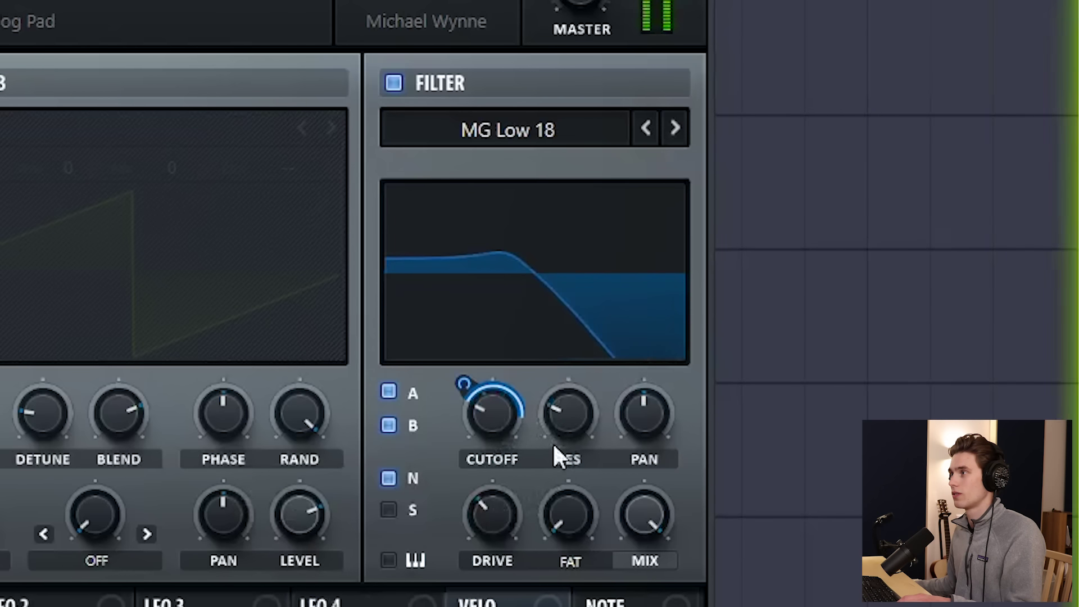
left_click_drag(483, 514, 505, 595)
left_click_drag(568, 424, 561, 513)
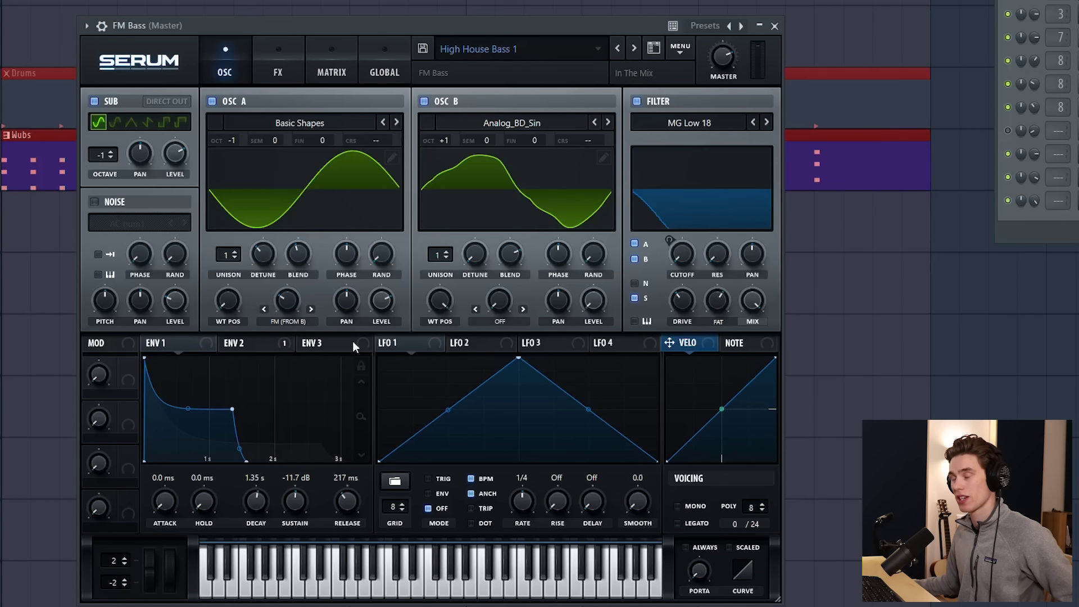
Step: Compare the FM Bass patch with its filter off and on, and check the cutoff's assigned modulator and the filter type list
left_click(636, 102)
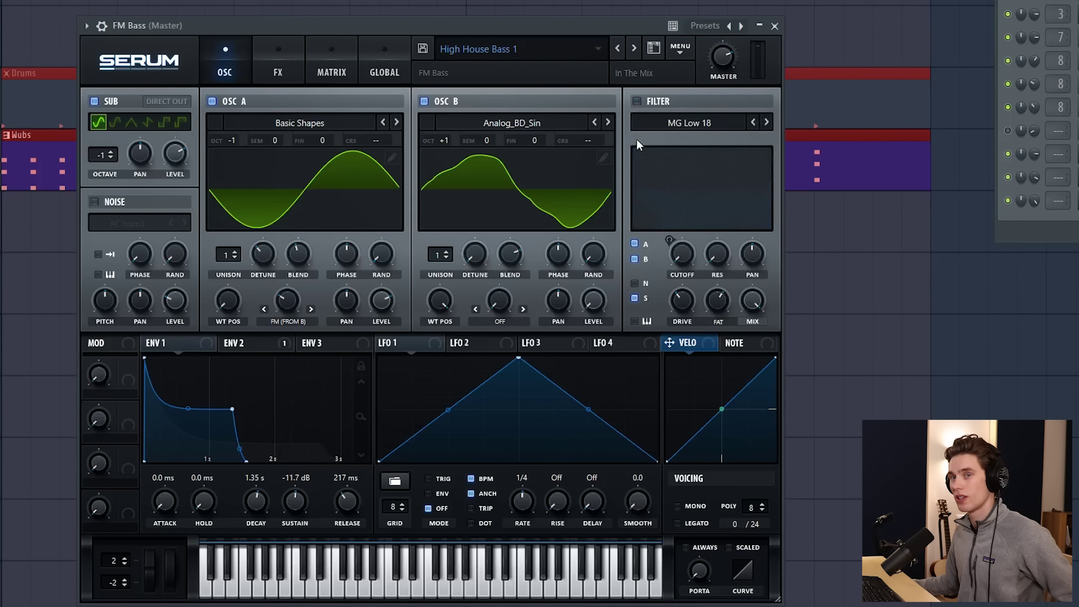
left_click(636, 102)
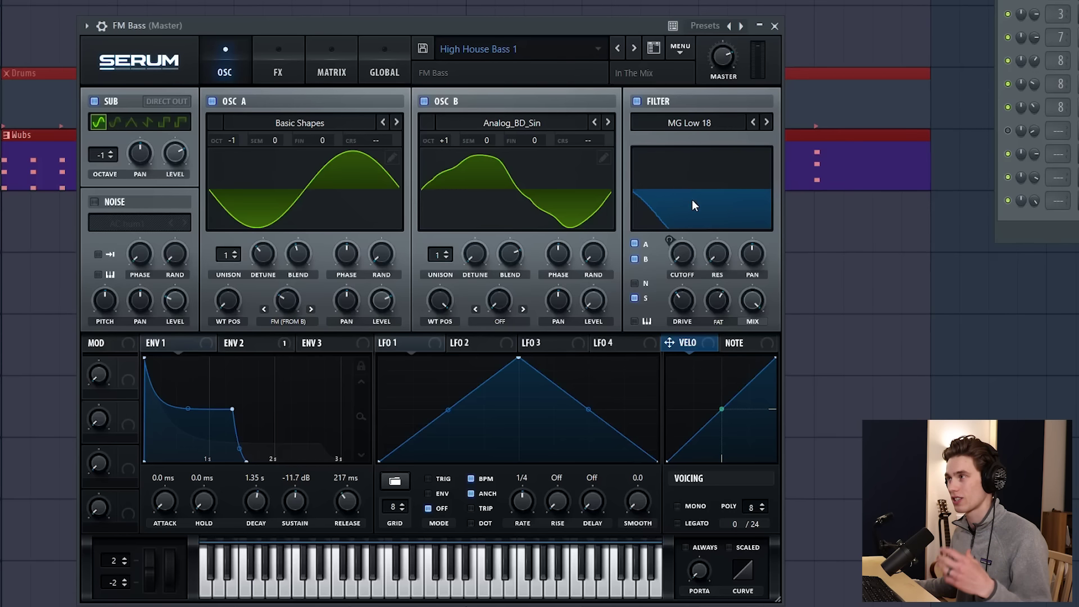
right_click(686, 254)
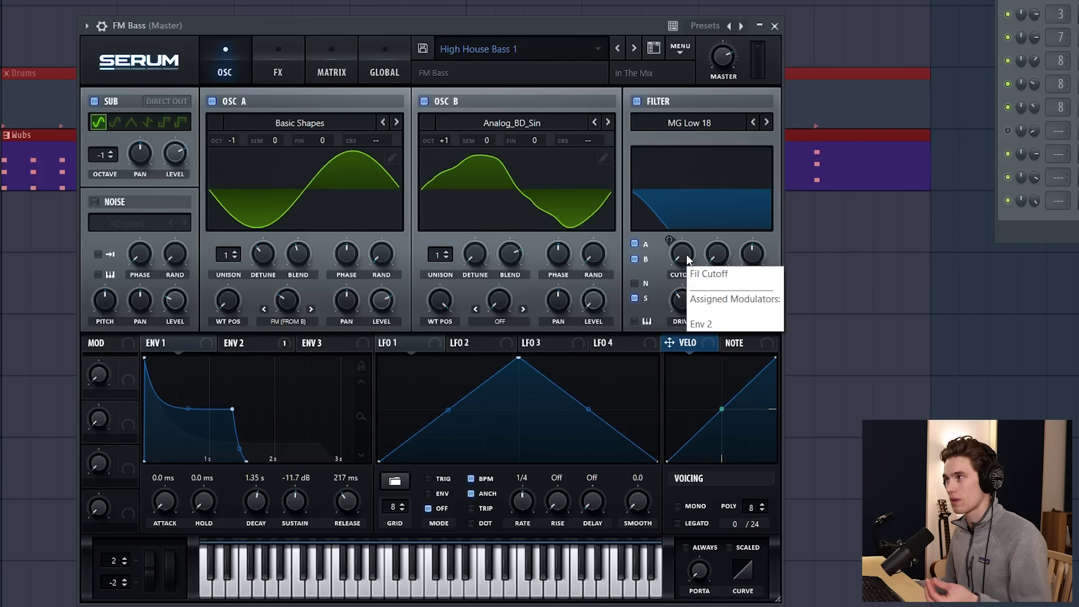
left_click(683, 258)
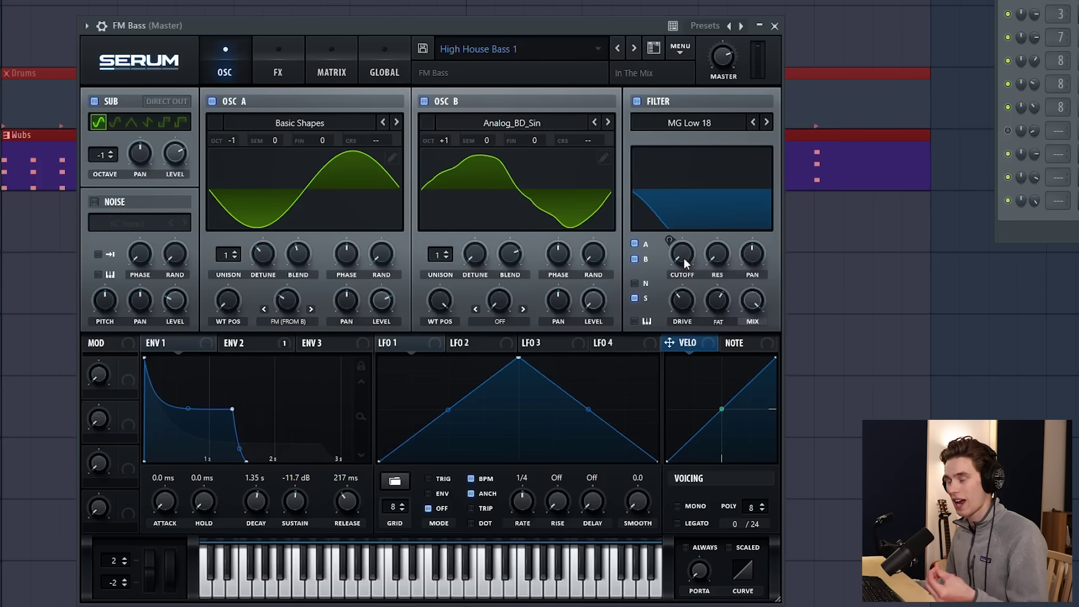
left_click(686, 123)
mouse_move(690, 144)
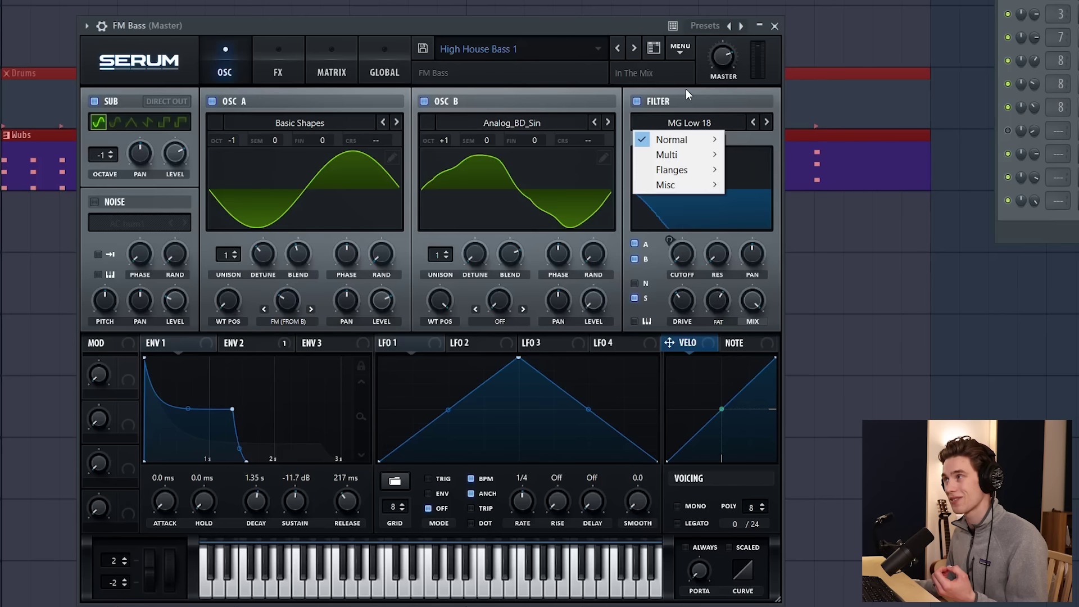
left_click(686, 91)
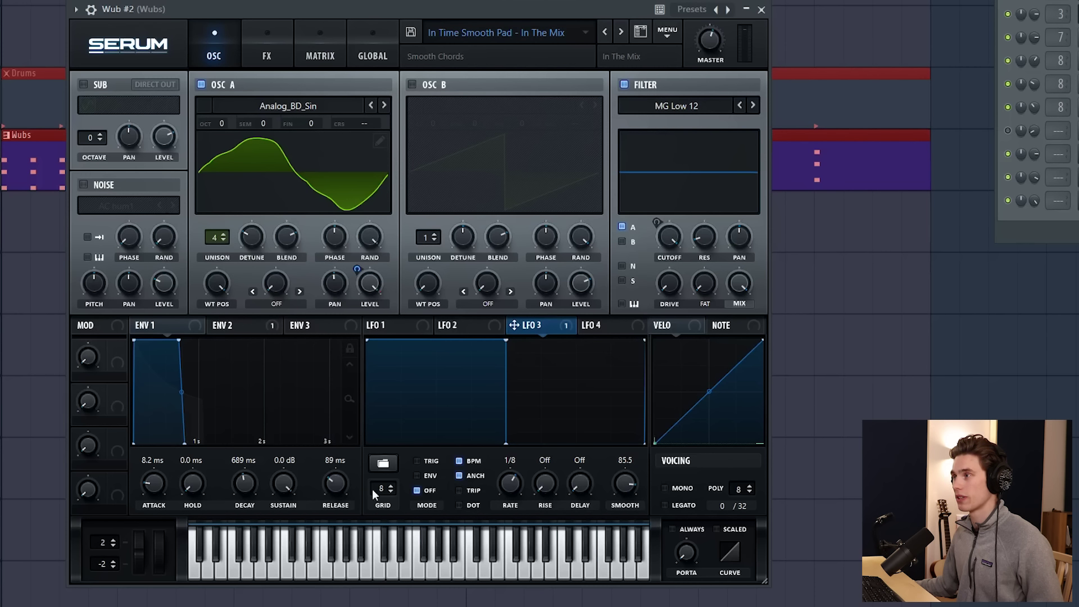
Step: Play the Wub #2 patch and assign LFO 1 to the level of oscillator A
left_click(465, 328)
left_click(395, 328)
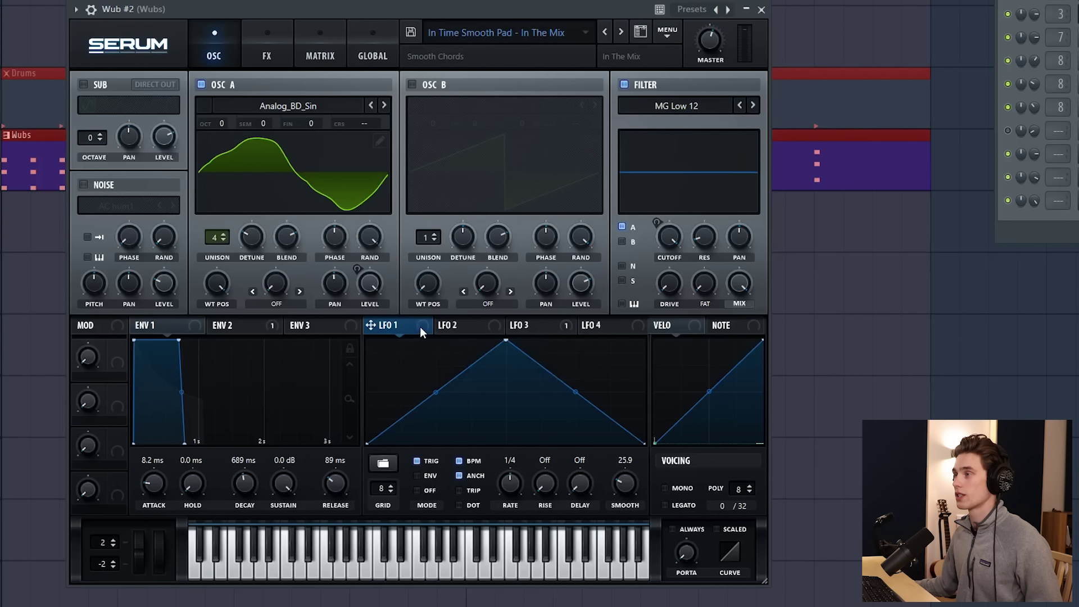
key("space")
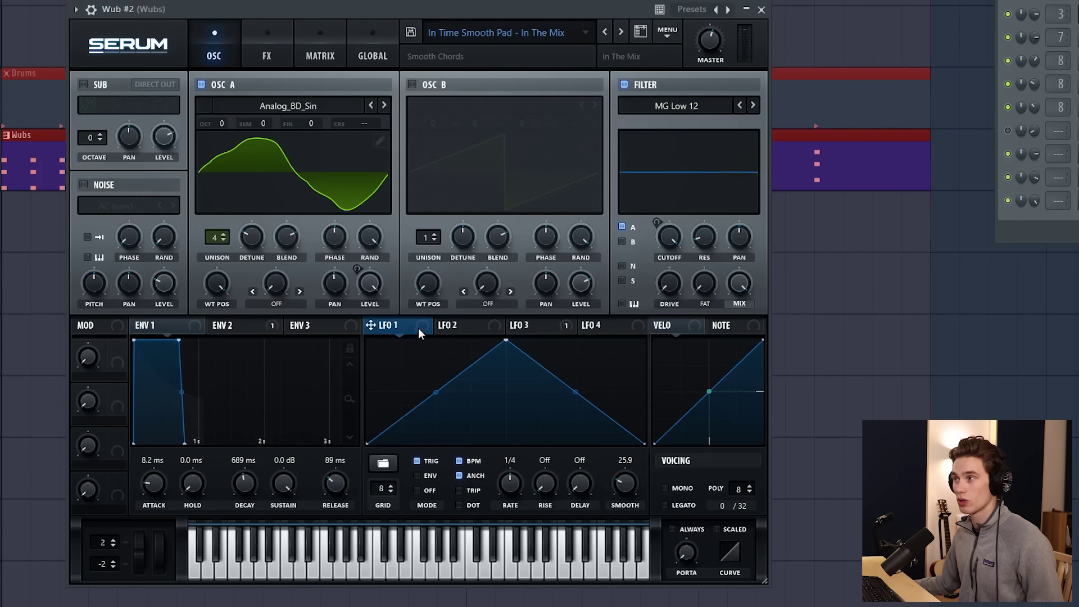
left_click_drag(420, 329, 365, 259)
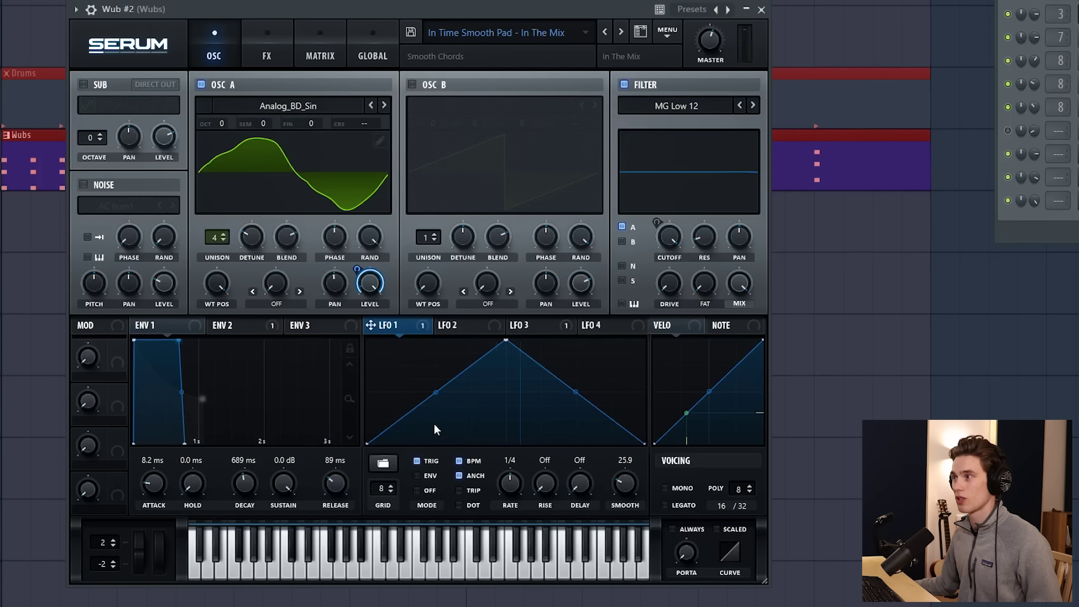
Step: Set the rate of LFO 1 to 1/8 and load the basic square shape into it
left_click_drag(504, 479, 514, 468)
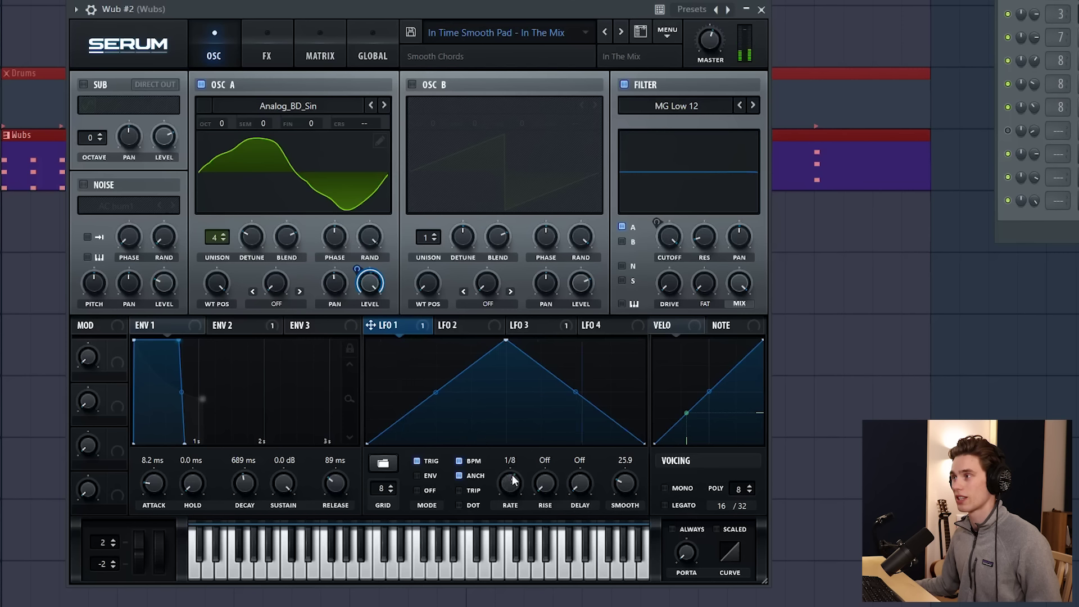
left_click(386, 466)
mouse_move(400, 471)
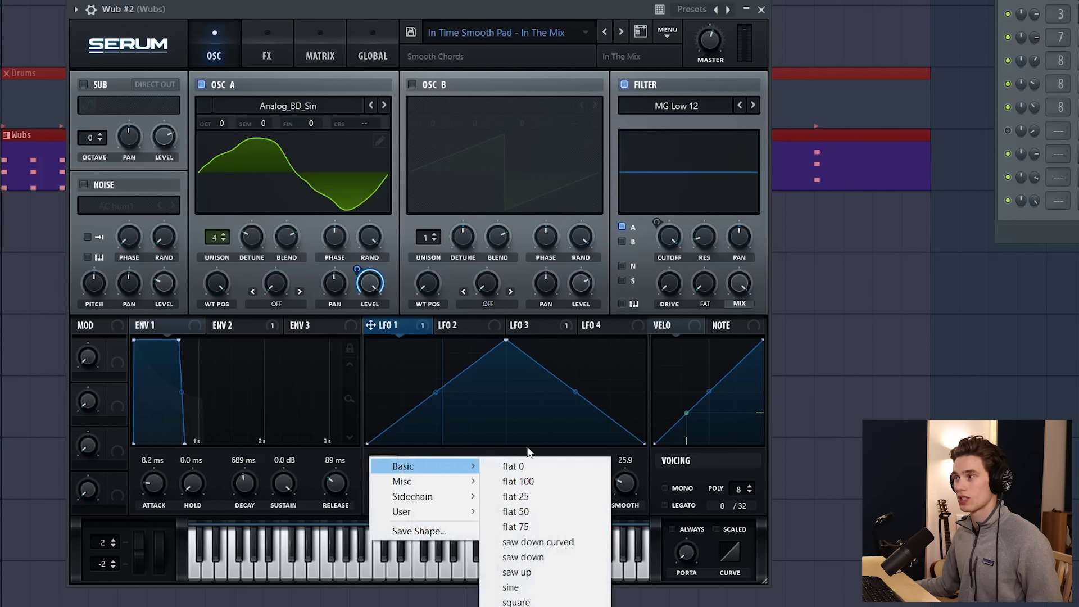
left_click(516, 599)
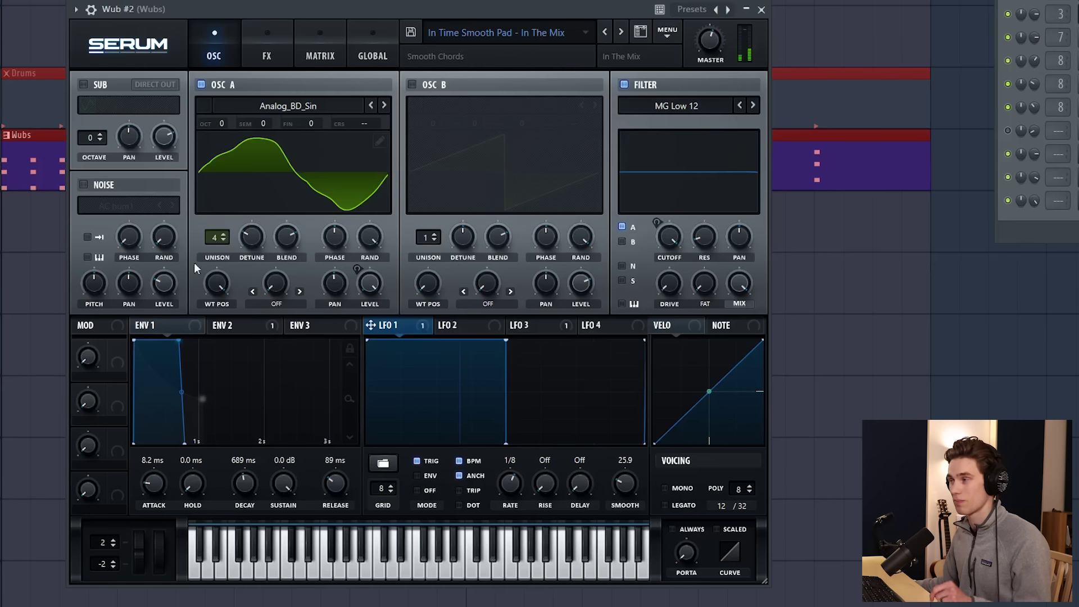
Step: Try a rate adjustment on LFO 1, keeping it at 1/8, and set the LFO mode to Off
left_click_drag(524, 493, 525, 478)
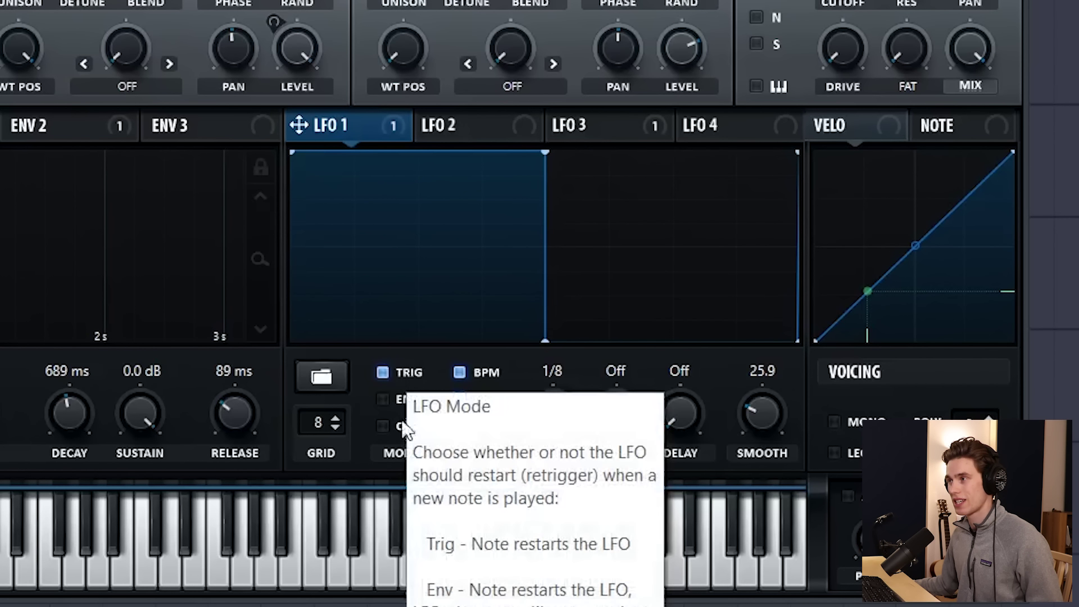
left_click(383, 426)
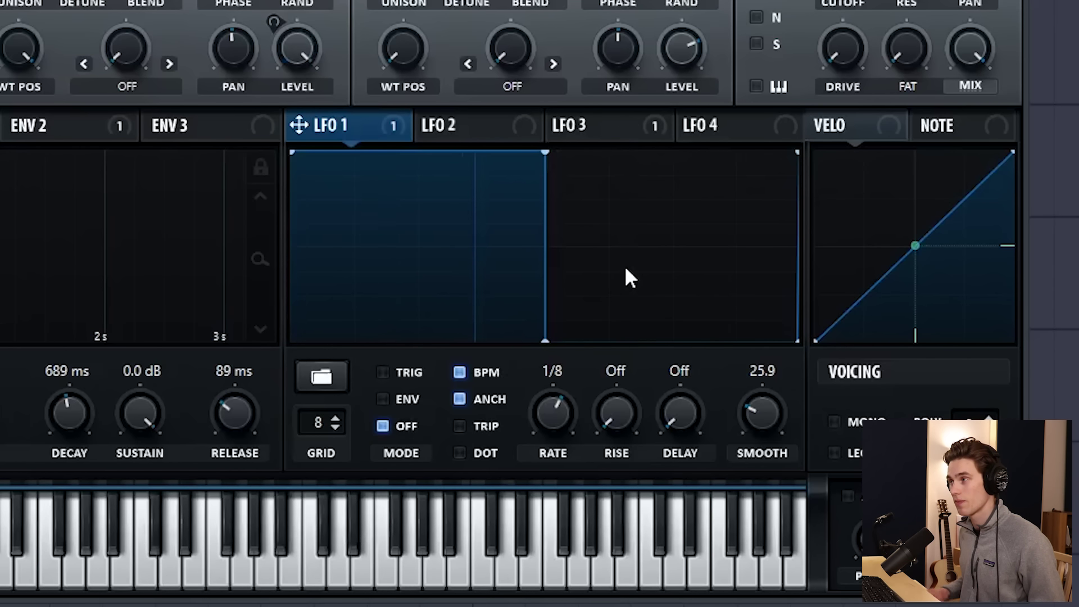
Step: Try the Trig mode on LFO 1 and return the mode to Off
left_click(382, 372)
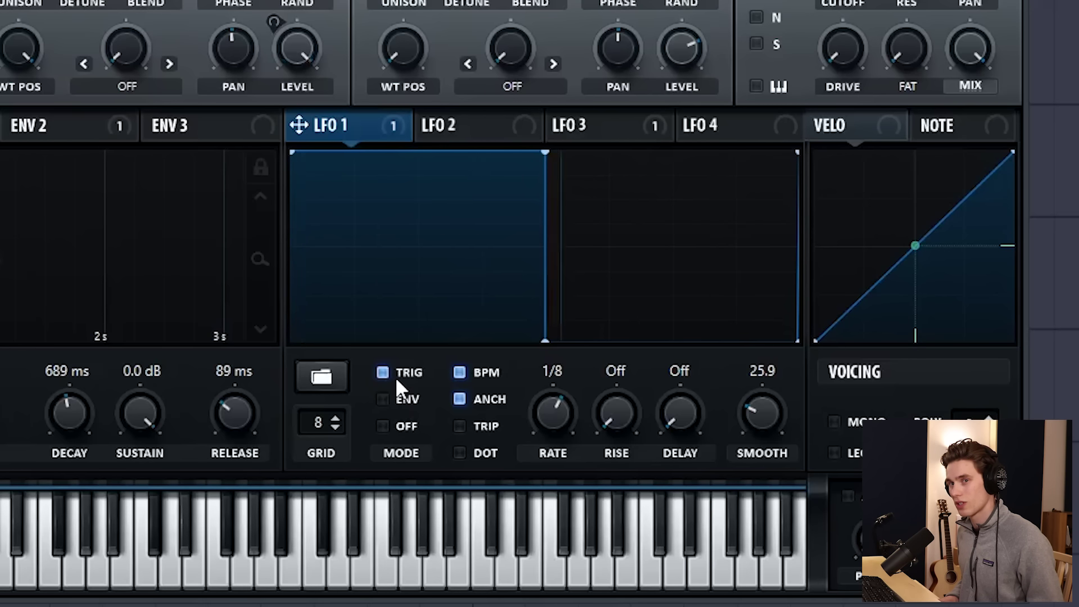
mouse_move(404, 396)
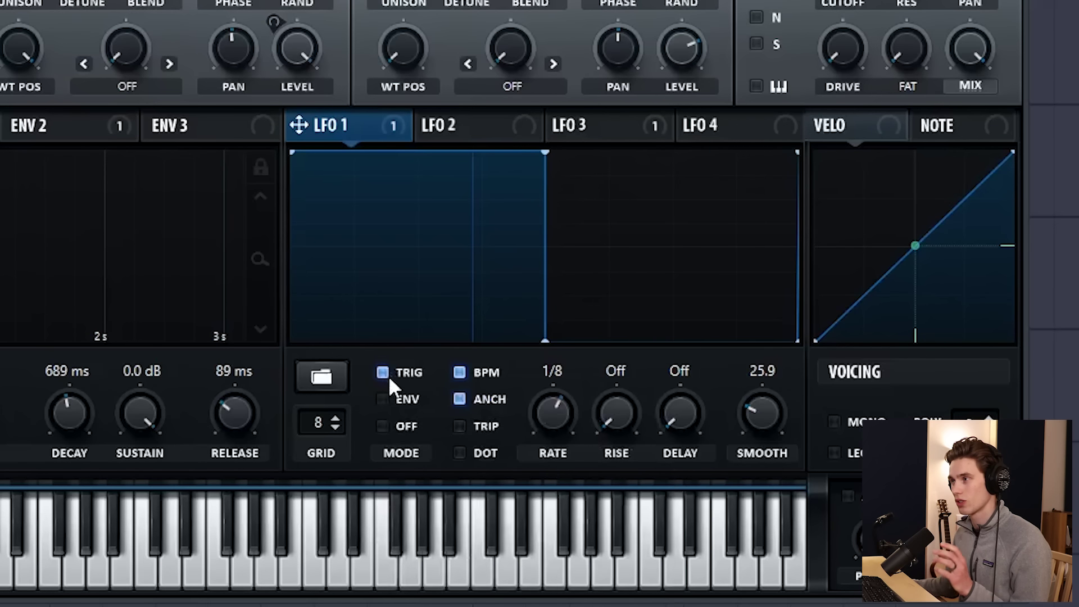
left_click(385, 397)
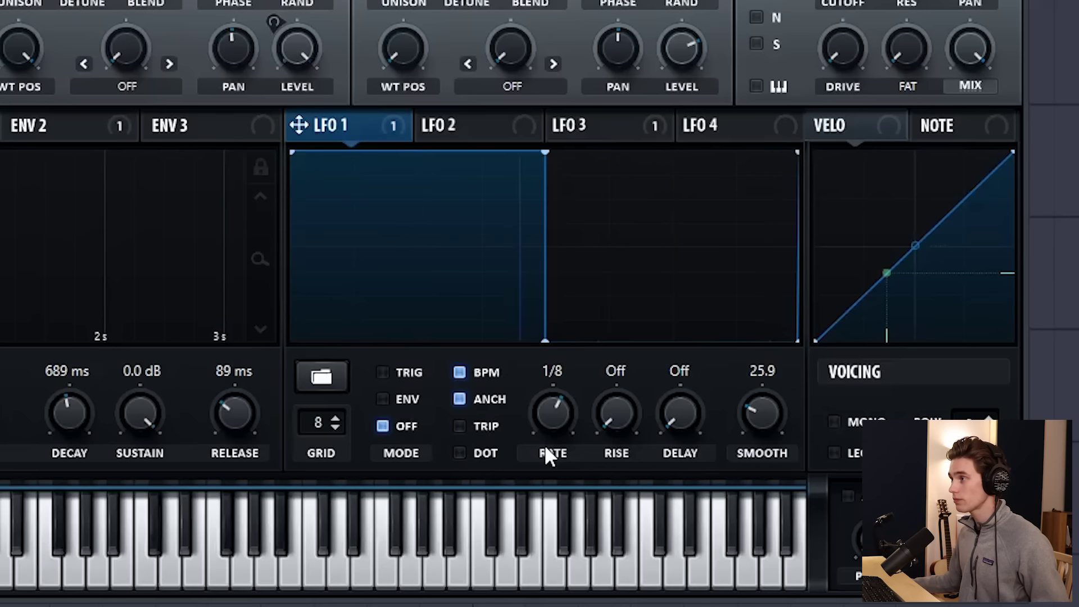
Step: Take the smoothing of LFO 1 down to 0.0, then raise it to 75.9
left_click_drag(764, 419, 752, 556)
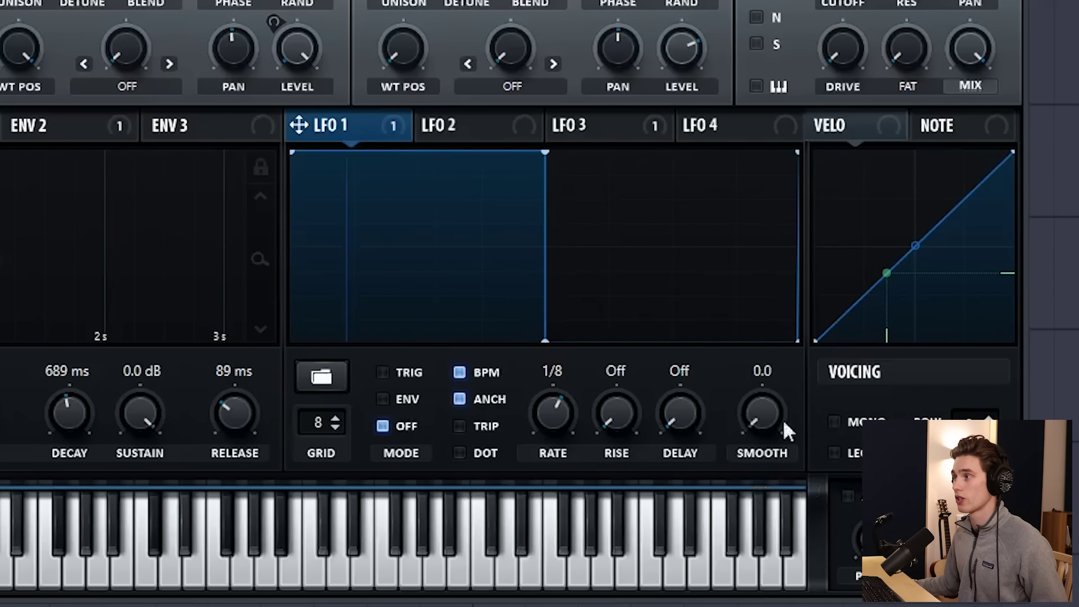
left_click_drag(764, 400, 811, 290)
scroll(766, 413, "up", 2)
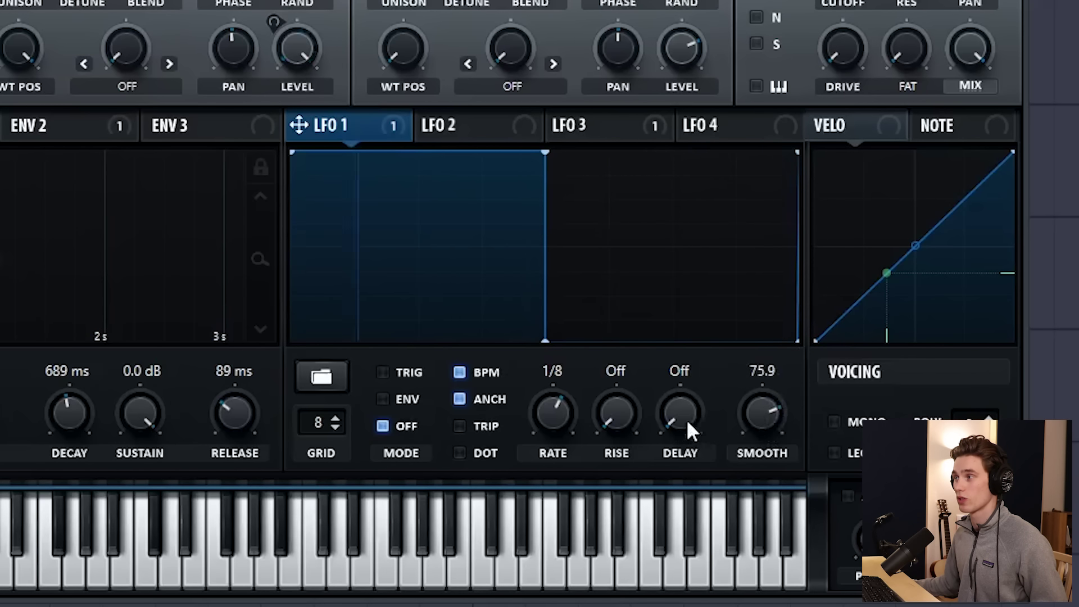
Step: Assign LFO 2 to the pan of oscillator A, widen the modulation range, and play the Wubs pattern
left_click(498, 126)
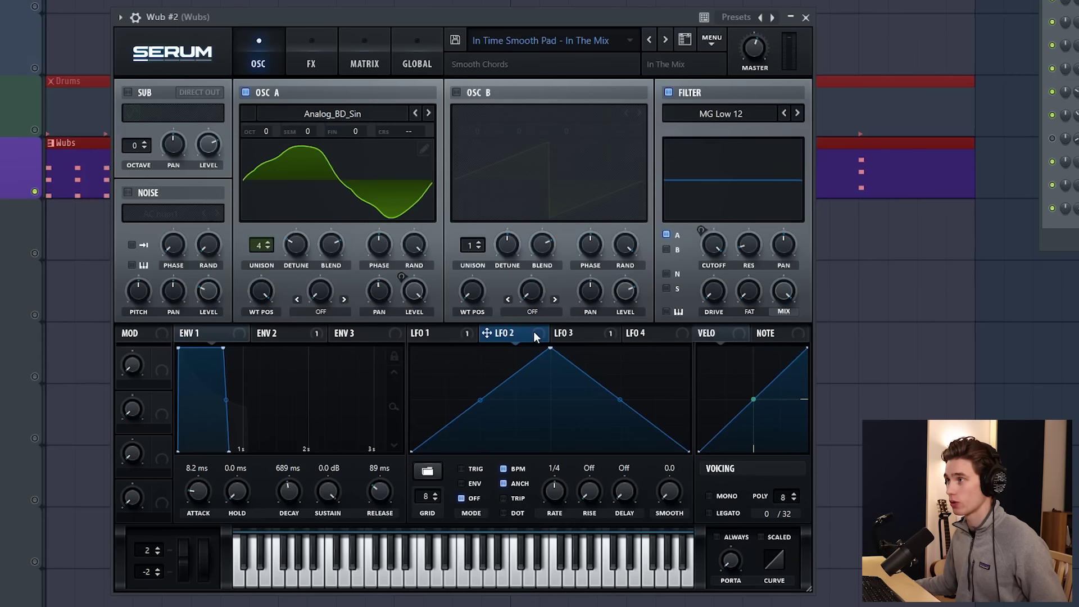
left_click_drag(487, 332, 379, 290)
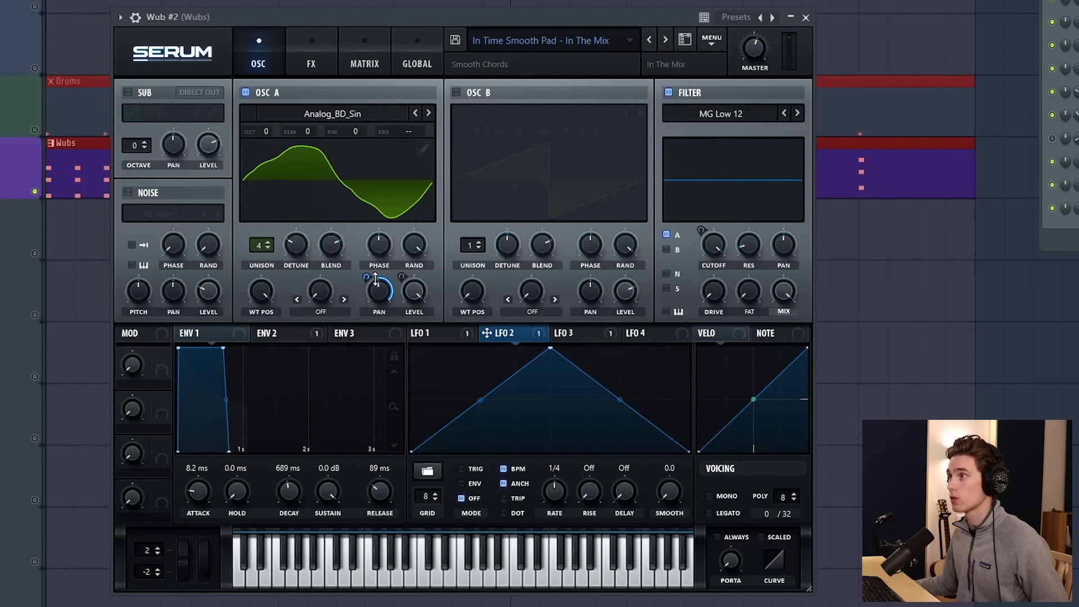
left_click_drag(374, 276, 369, 321)
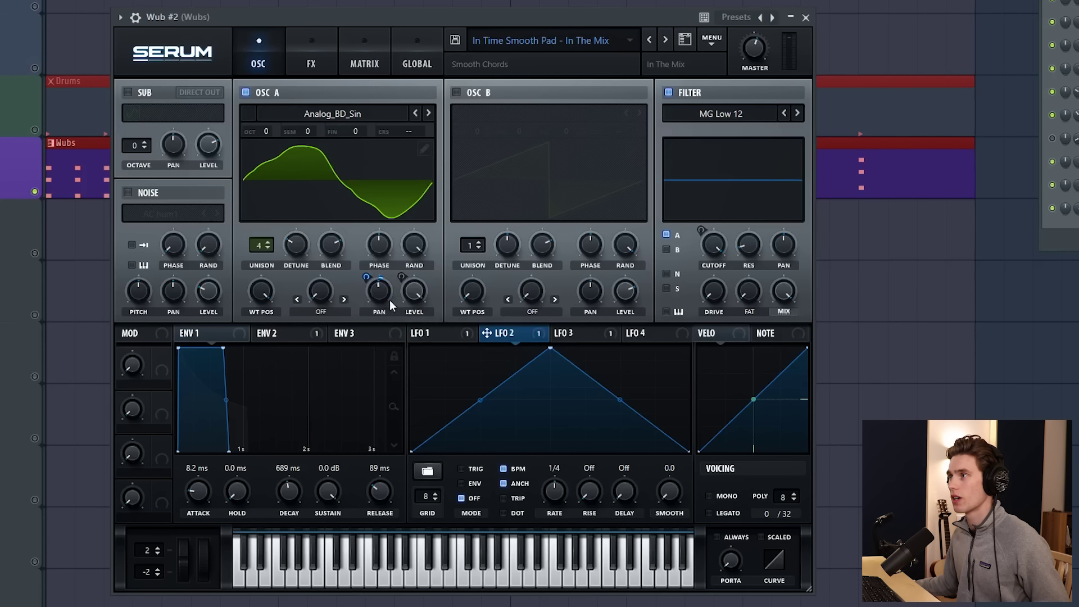
left_click_drag(376, 279, 369, 356)
key("space")
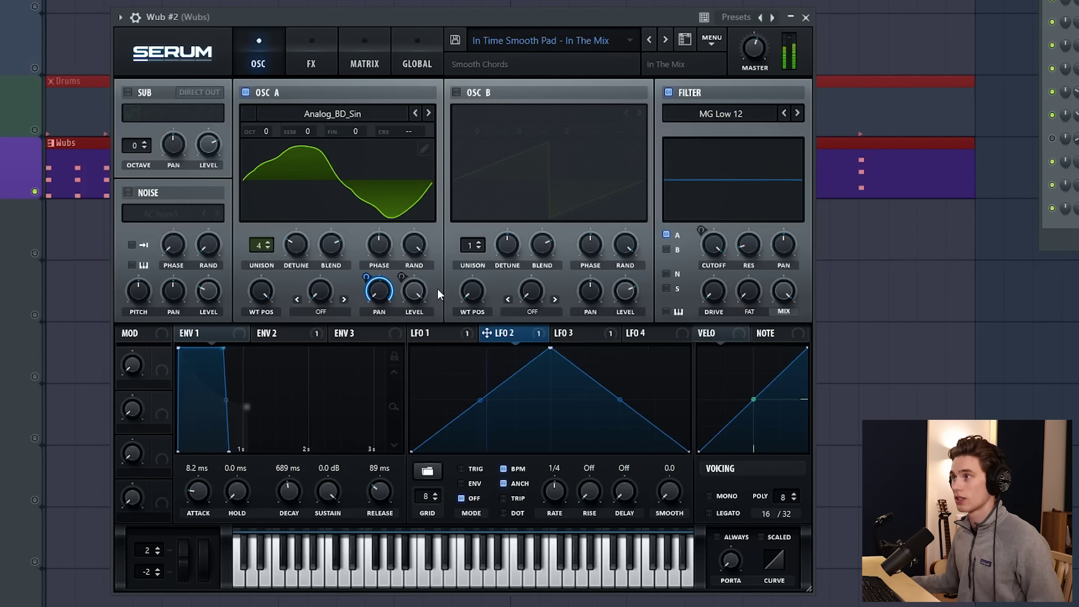
Step: Narrow the pan modulation on oscillator A, set the rate of LFO 2 to 1/2 and shift the oscillator's pan to 8L
mouse_move(375, 274)
left_mouse_down()
mouse_move(375, 323)
mouse_move(379, 276)
left_mouse_up()
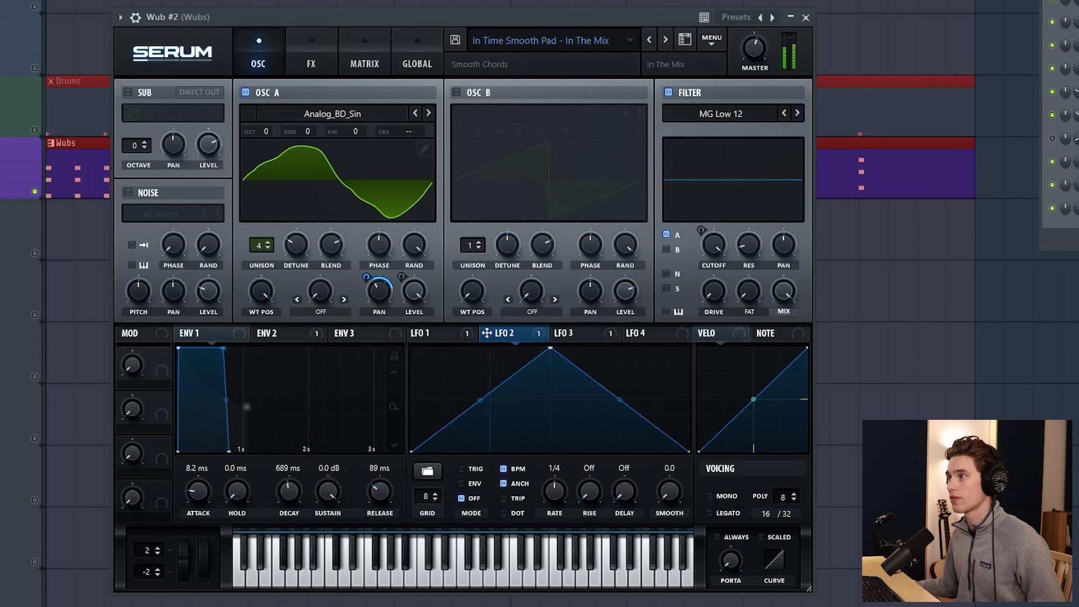
mouse_move(560, 490)
left_mouse_down()
mouse_move(556, 500)
mouse_move(554, 491)
left_mouse_up()
left_click_drag(376, 278, 377, 290)
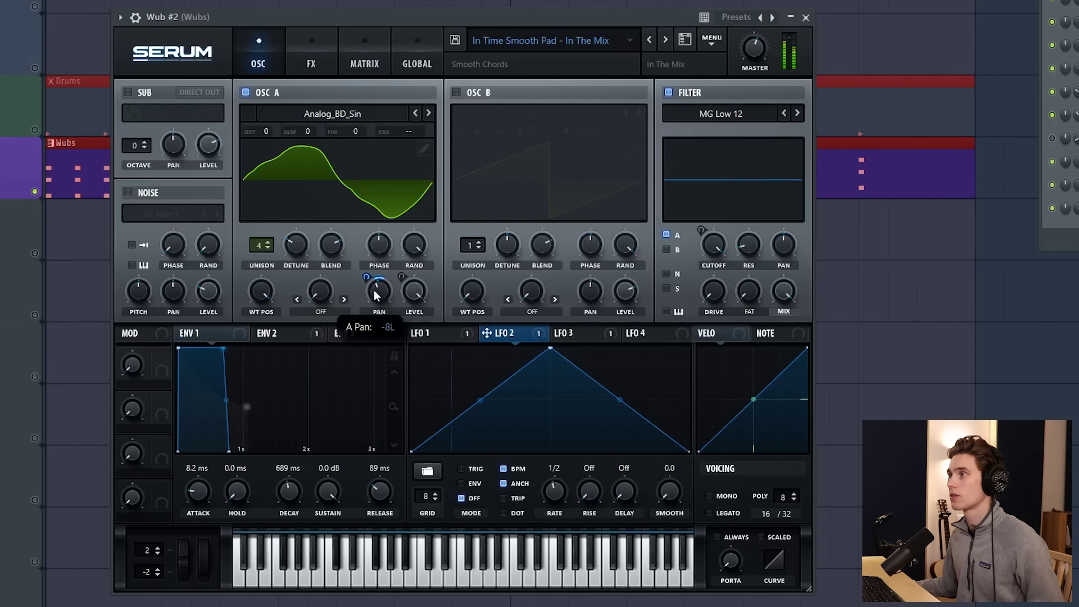
mouse_move(401, 278)
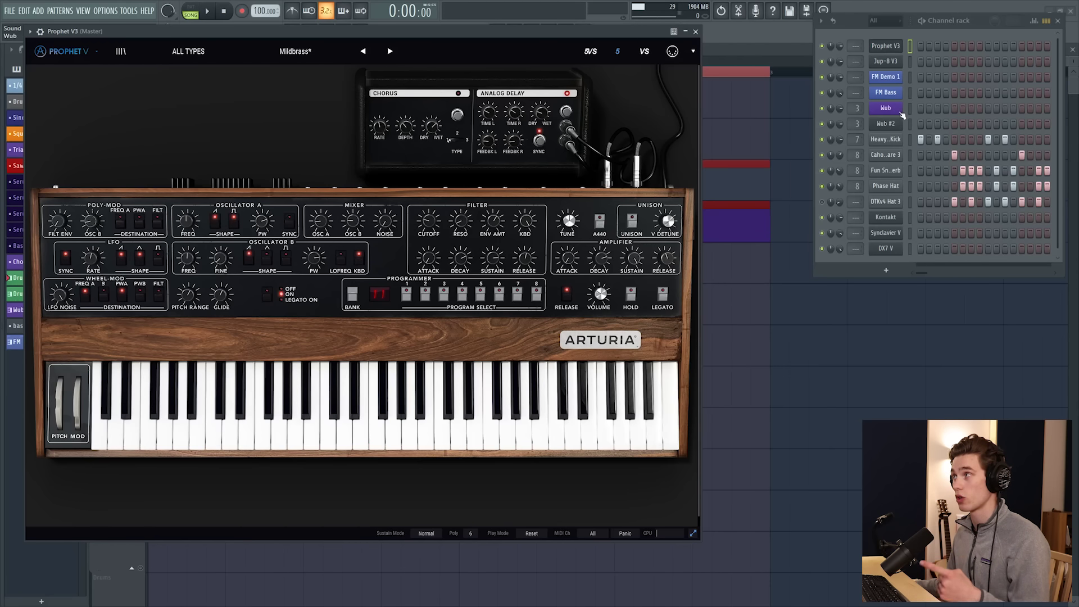
Step: Open the Wub channel's Serum patch for a brief look and close its window
left_click(897, 112)
left_click_drag(352, 171, 390, 133)
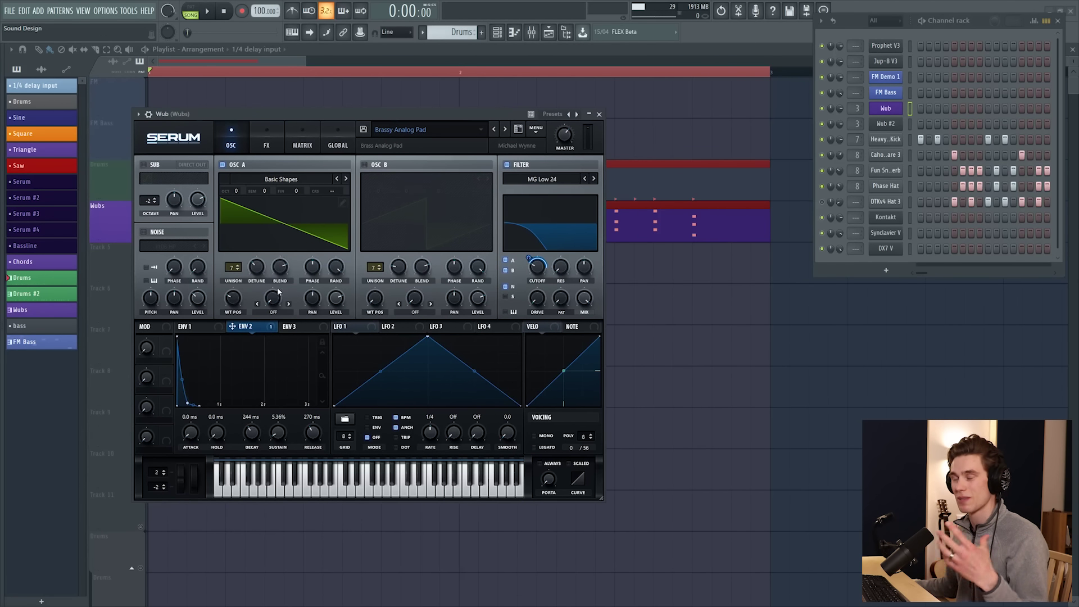
left_click(599, 114)
Step: Switch to the Prophet V3 synth from the channel rack and toggle its Analog Delay effect
left_click(886, 46)
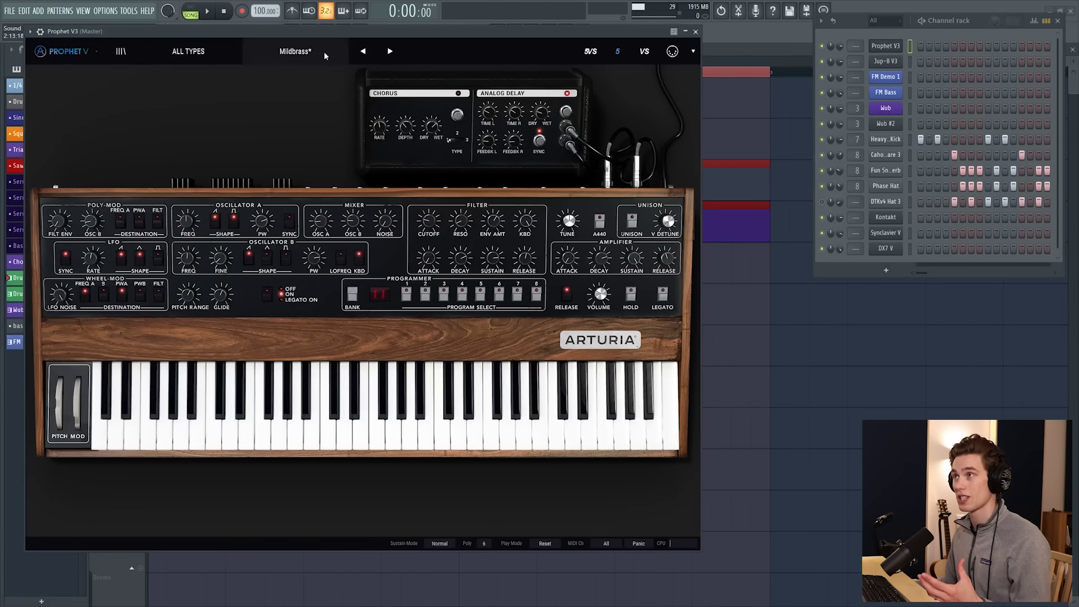
left_click_drag(329, 32, 333, 31)
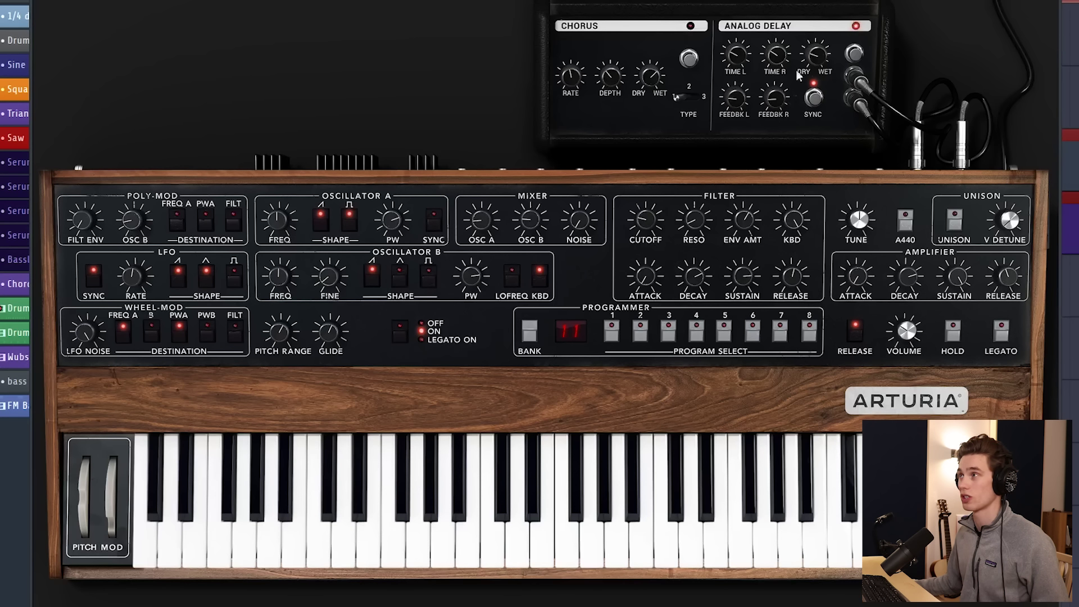
left_click(855, 25)
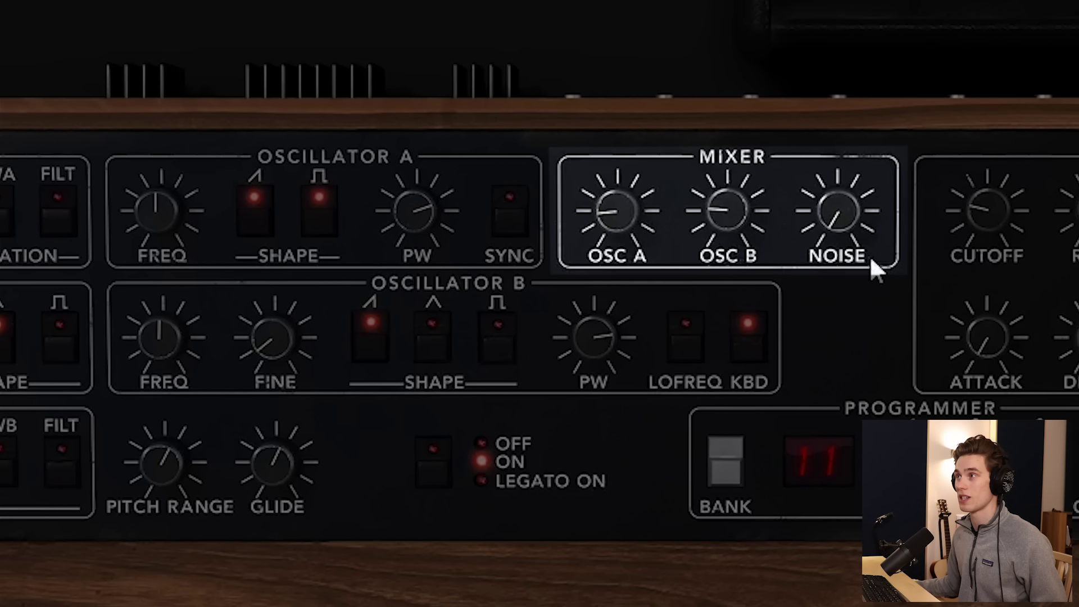
Step: Turn the OSC A and OSC B mixer levels all the way down
left_click_drag(588, 224, 614, 222)
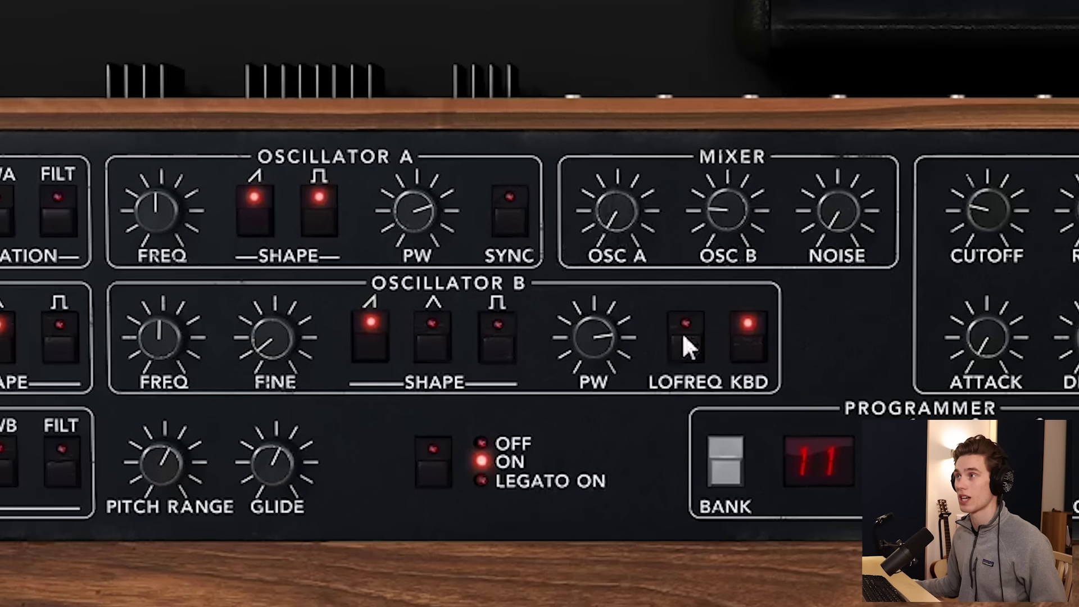
left_click_drag(734, 220, 745, 271)
left_click_drag(616, 230, 632, 318)
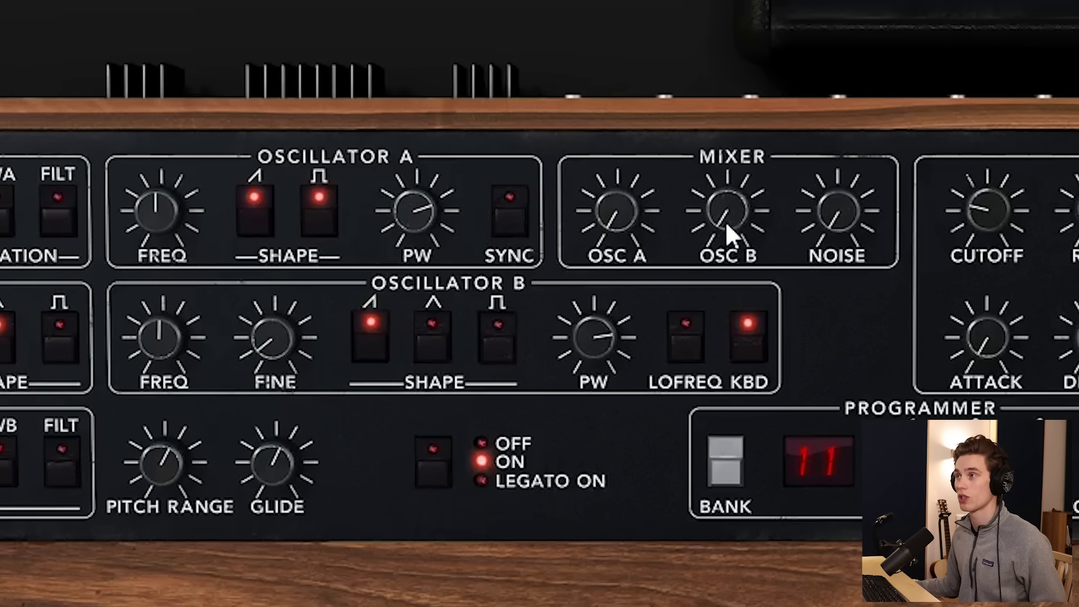
Step: Raise the OSC B mixer level and lower it back to minimum, then bring OSC A up to about the middle
left_click_drag(726, 217, 731, 62)
left_click_drag(730, 198, 726, 227)
left_click_drag(622, 208, 633, 31)
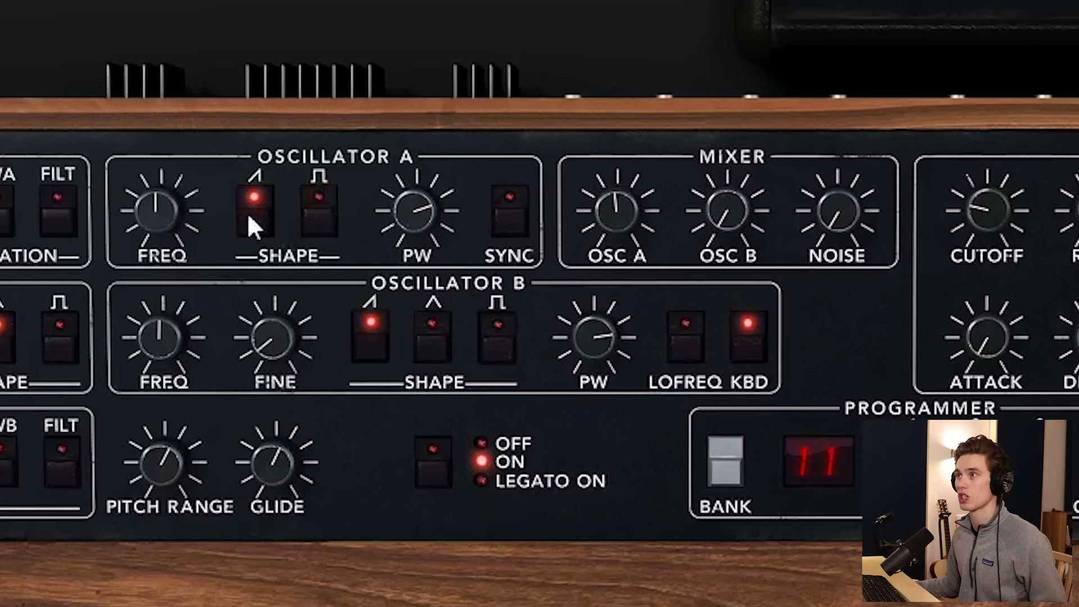
Step: Toggle the sawtooth and pulse shapes of oscillator A, leaving both switched on
left_click(257, 219)
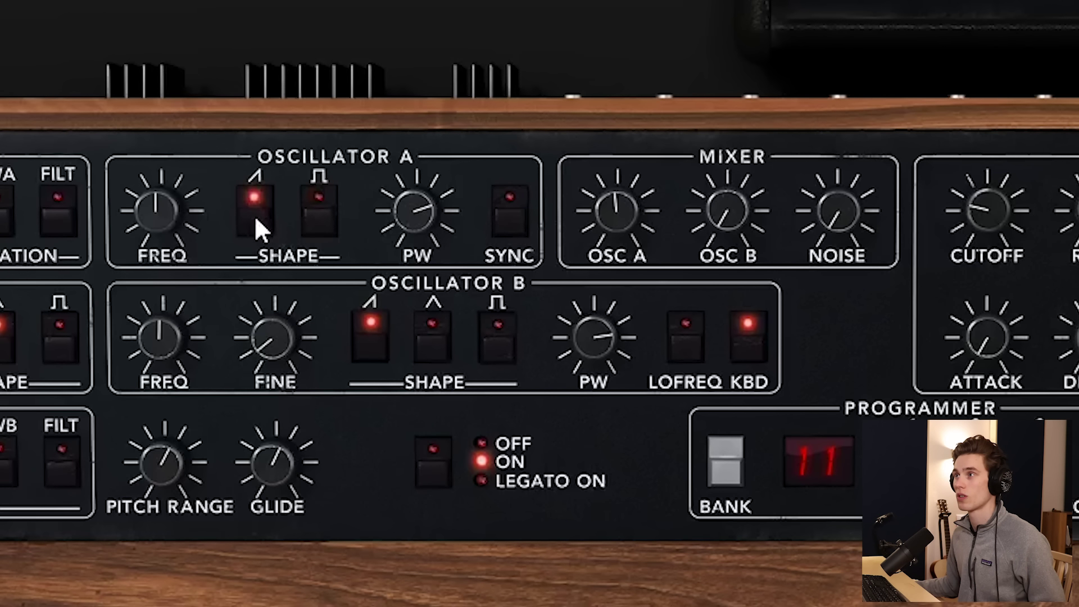
left_click(257, 219)
left_click(331, 219)
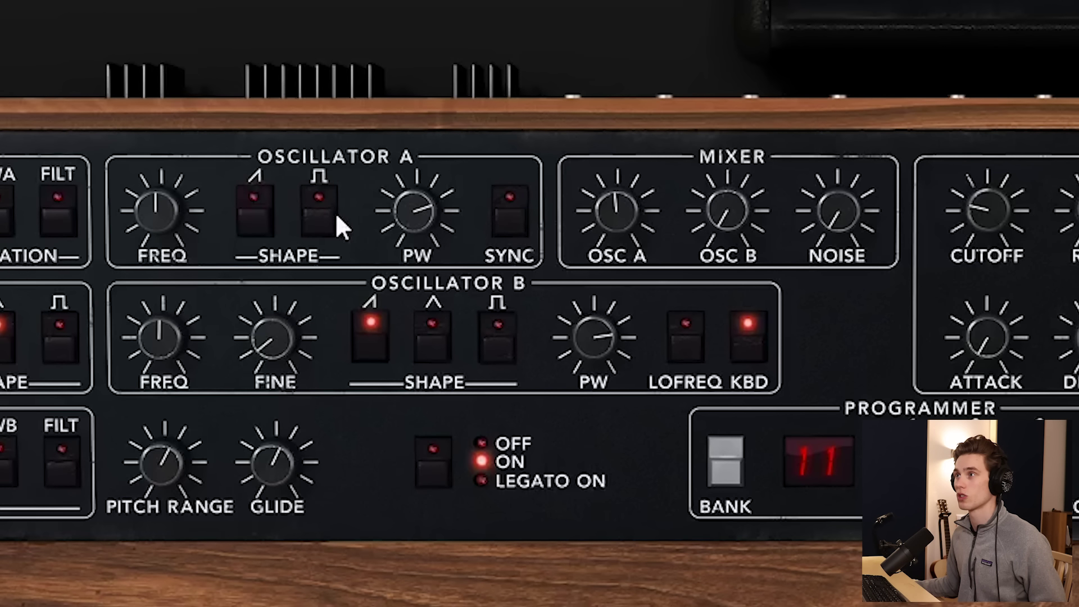
left_click(251, 223)
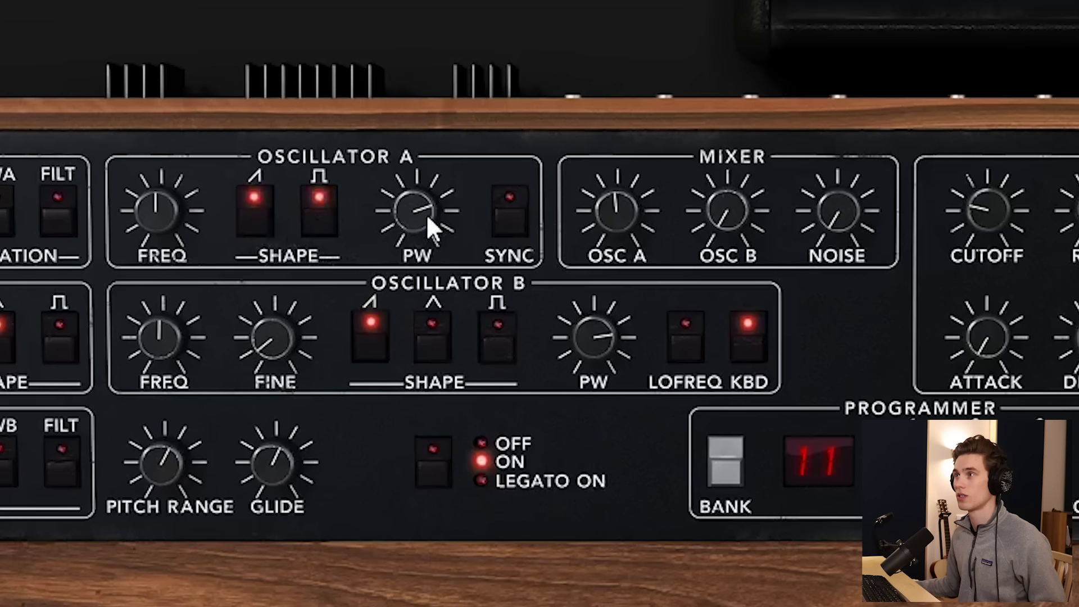
Step: Isolate oscillator B in the mixer by muting OSC A and raising OSC B to about the middle, and adjust its fine tuning
left_click_drag(617, 253, 692, 243)
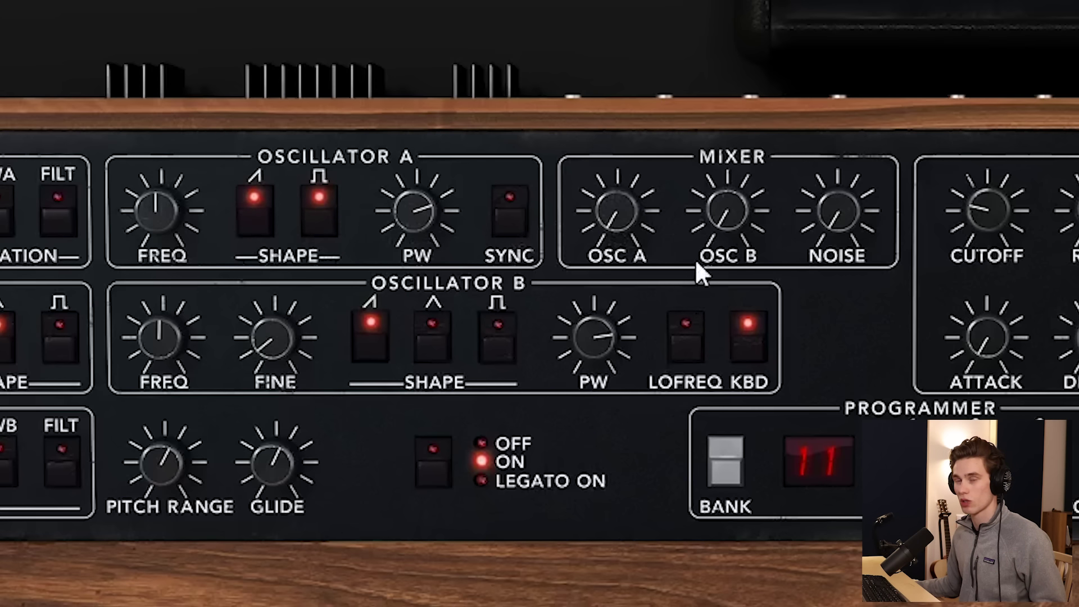
left_click_drag(707, 201, 771, 49)
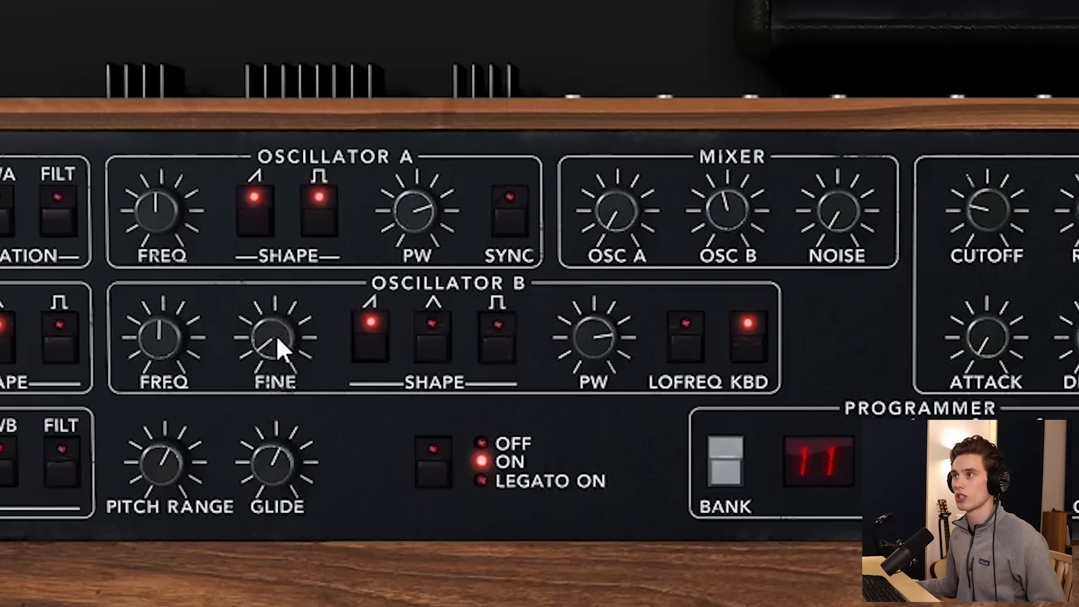
left_click_drag(277, 345, 315, 426)
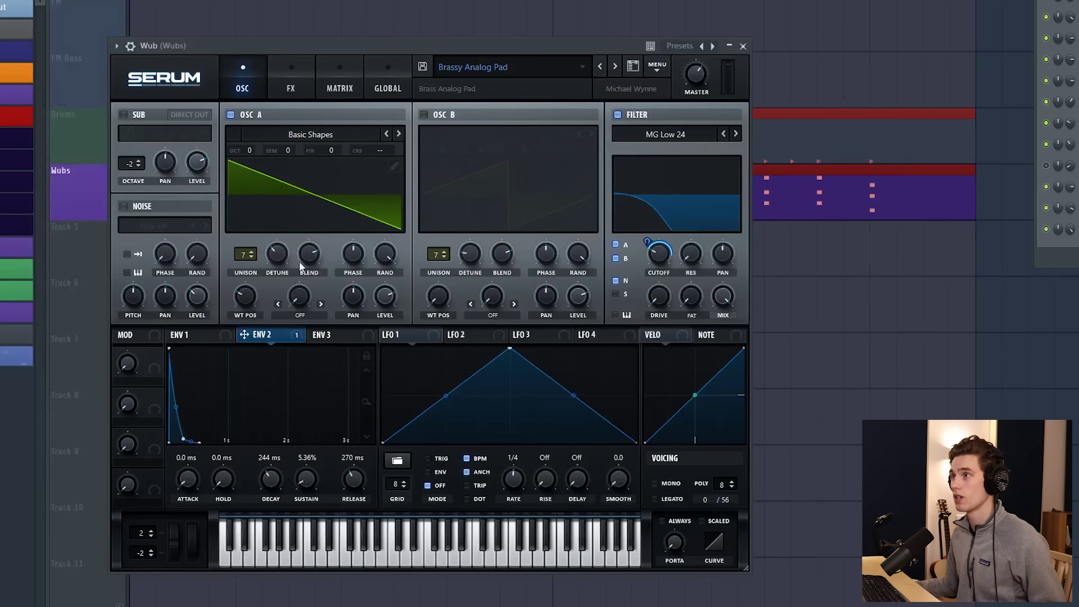
Step: Check the unison detune of oscillator A in the Wub patch in Serum, then close its window
mouse_move(247, 257)
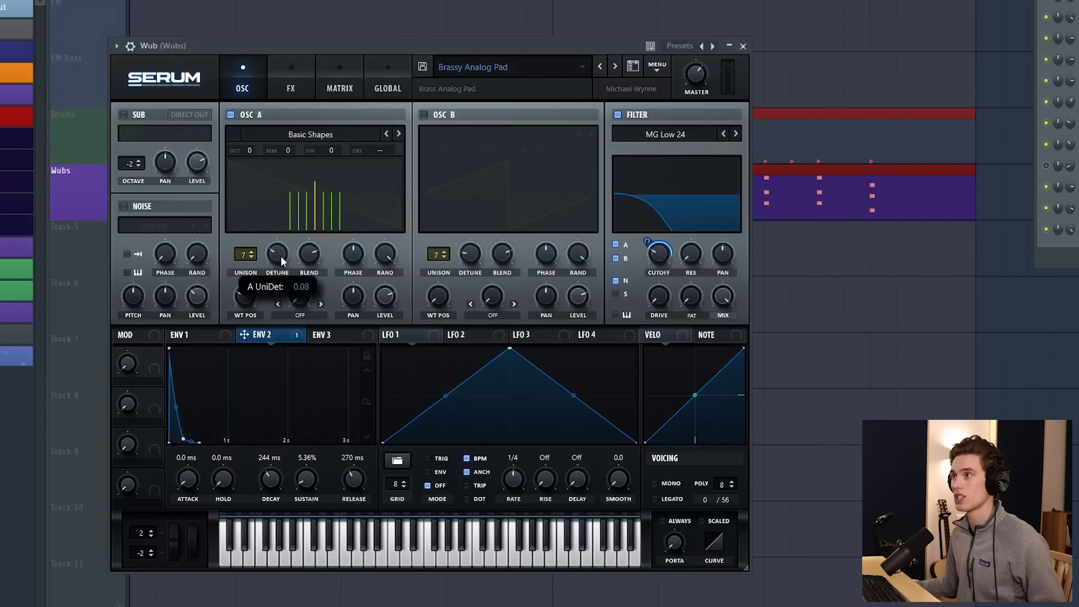
left_click(742, 47)
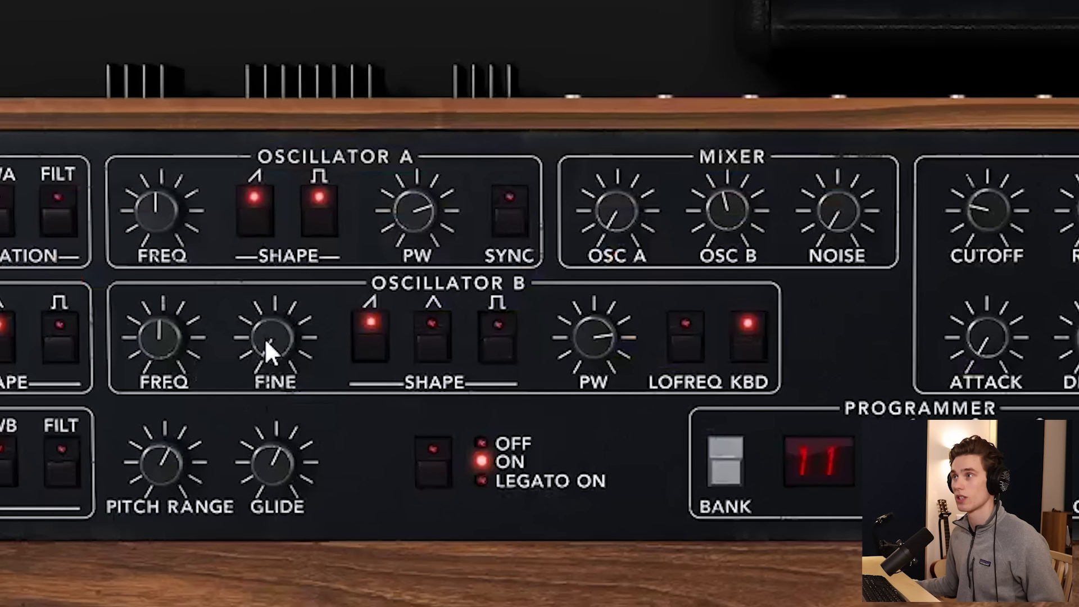
Step: Blend OSC A back in with OSC B and vary oscillator B's fine tuning, returning it to its minimum
left_click_drag(265, 341, 277, 352)
left_click_drag(280, 306, 287, 363)
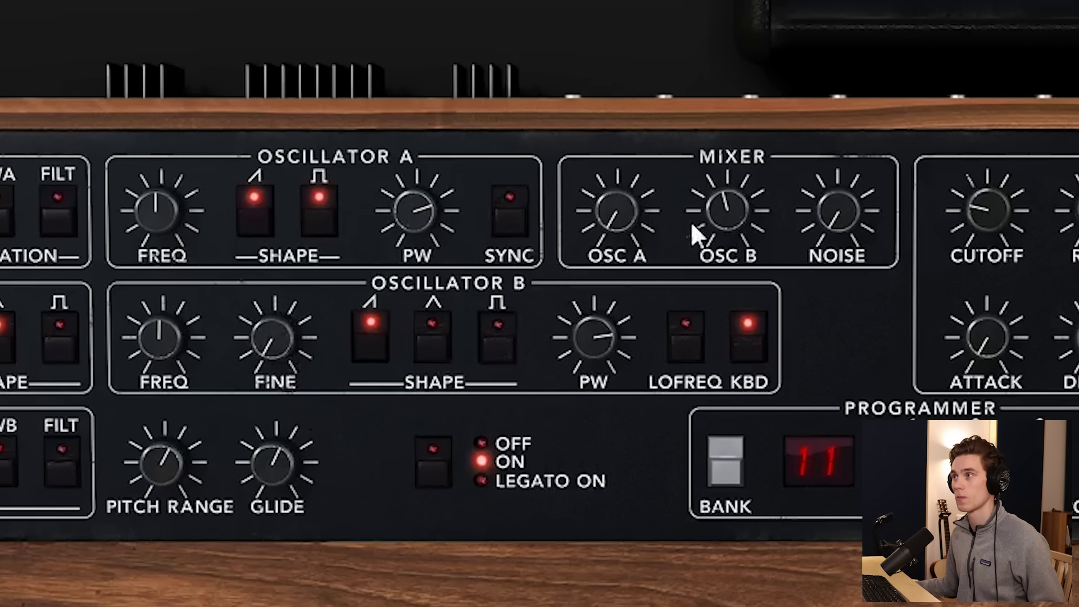
left_click_drag(634, 220, 735, 167)
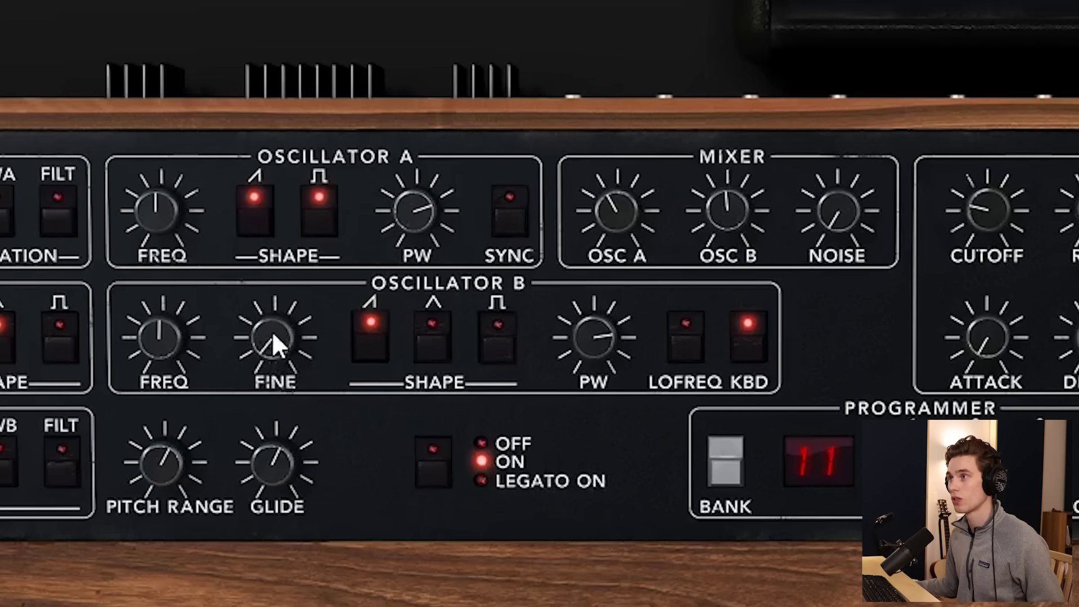
left_click_drag(265, 313, 265, 309)
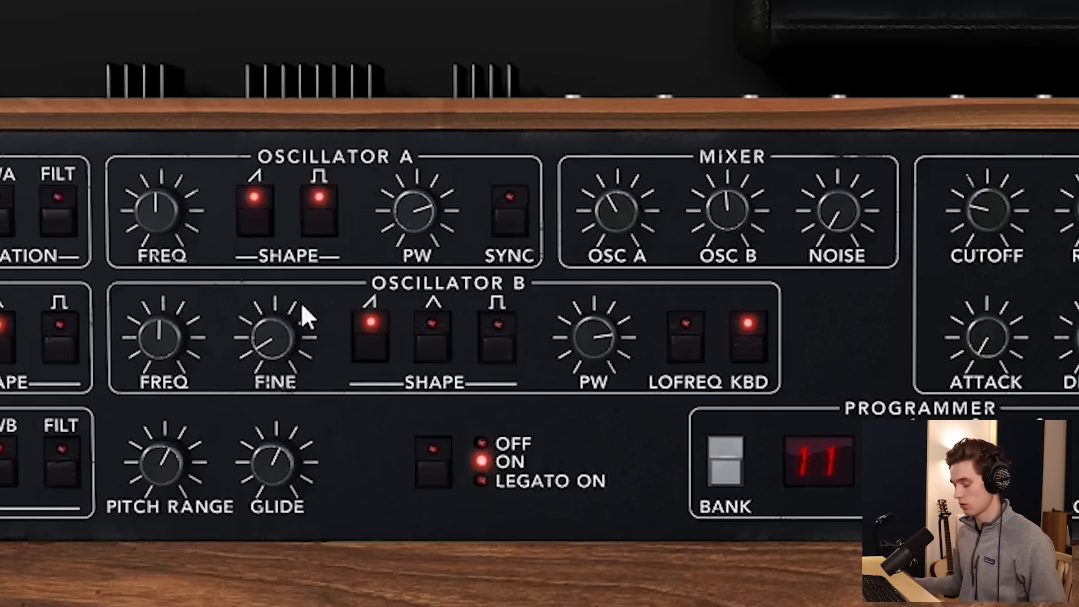
left_click_drag(301, 302, 301, 318)
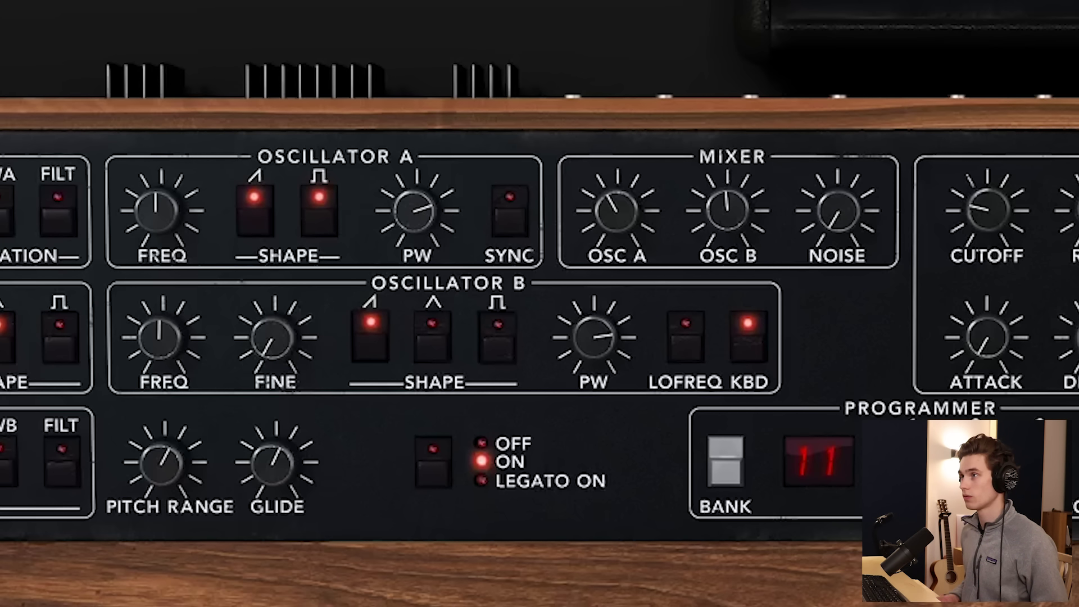
Step: Toggle oscillator B's sawtooth, pulse and triangle shapes to compare them
scroll(270, 329, "down", 2)
left_click(379, 350)
left_click(490, 351)
left_click(433, 353)
left_click(386, 347)
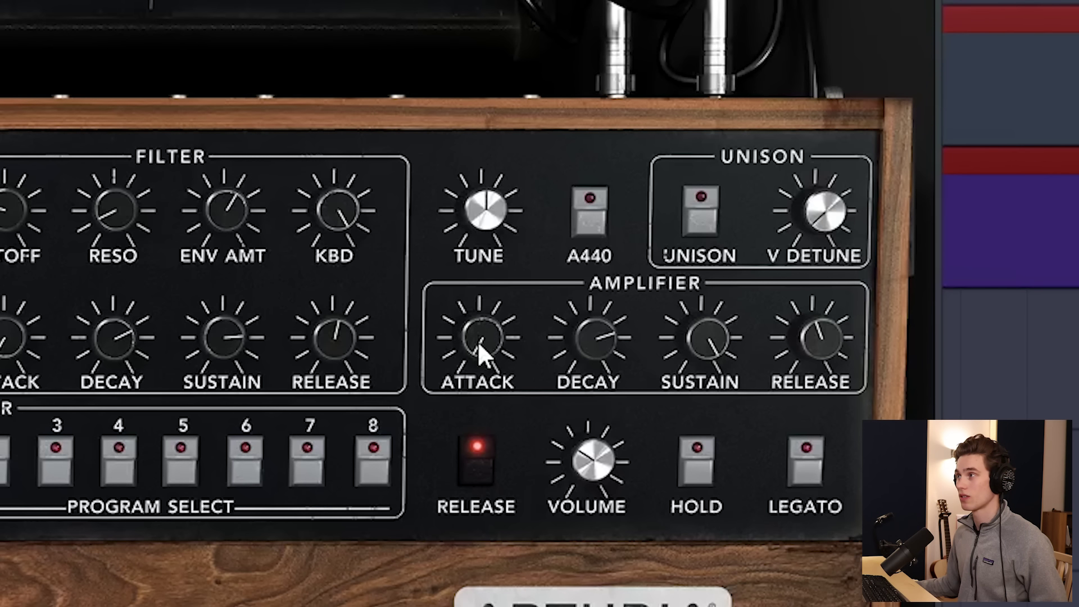
Step: Turn the amplifier envelope's attack down to its minimum and vary its release
left_click_drag(478, 341, 543, 354)
left_click_drag(825, 343, 839, 99)
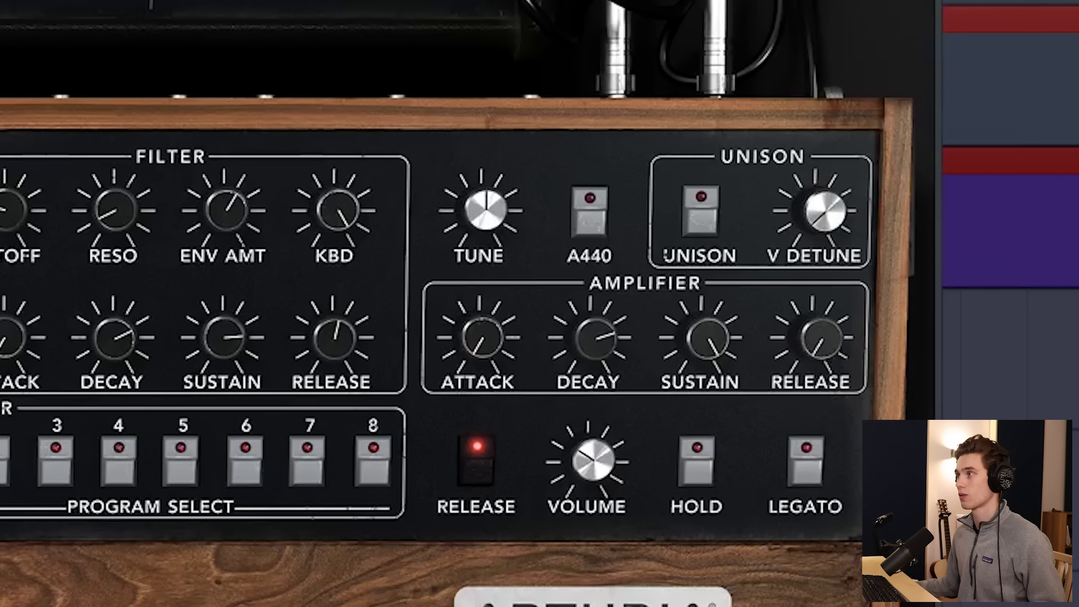
left_click_drag(822, 298, 824, 188)
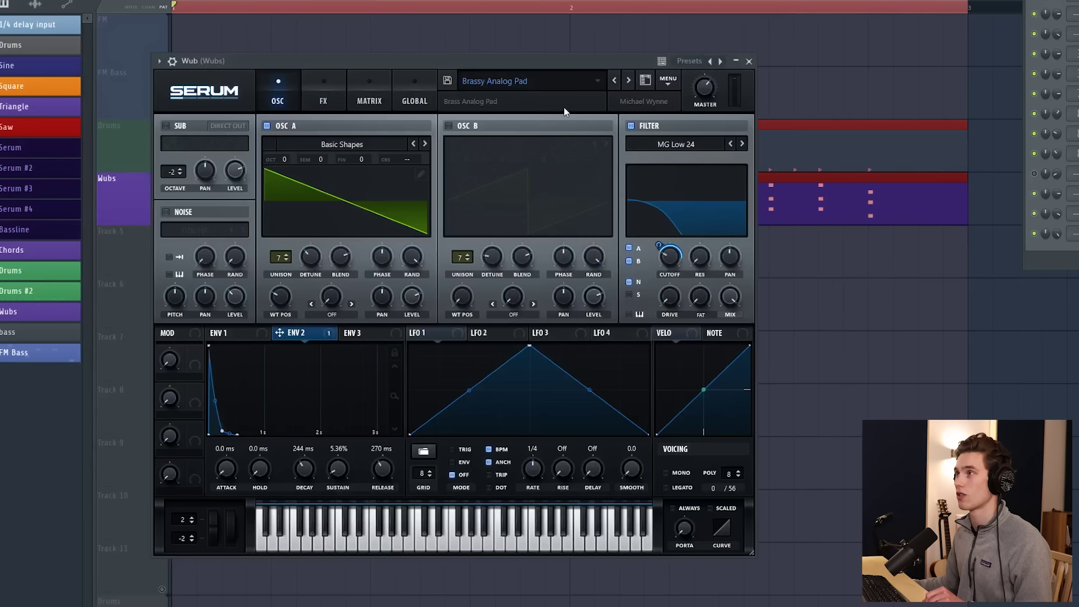
Step: Load the BA Feed the Mau5 [JL] bass preset, then switch back to the Brassy Analog Pad preset
left_click(509, 81)
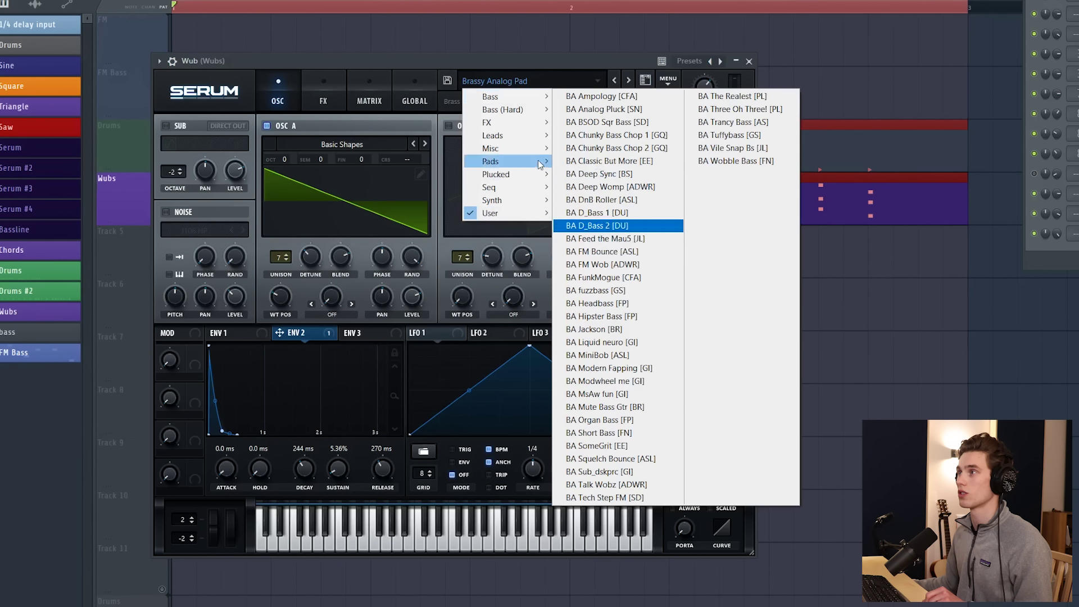
left_click(618, 239)
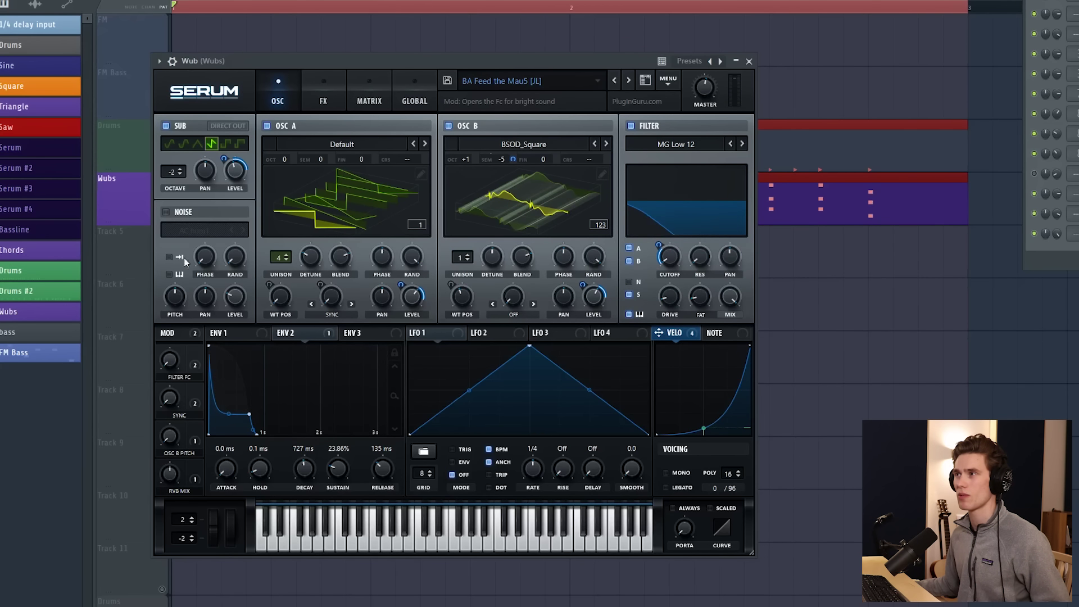
left_click_drag(451, 60, 354, 74)
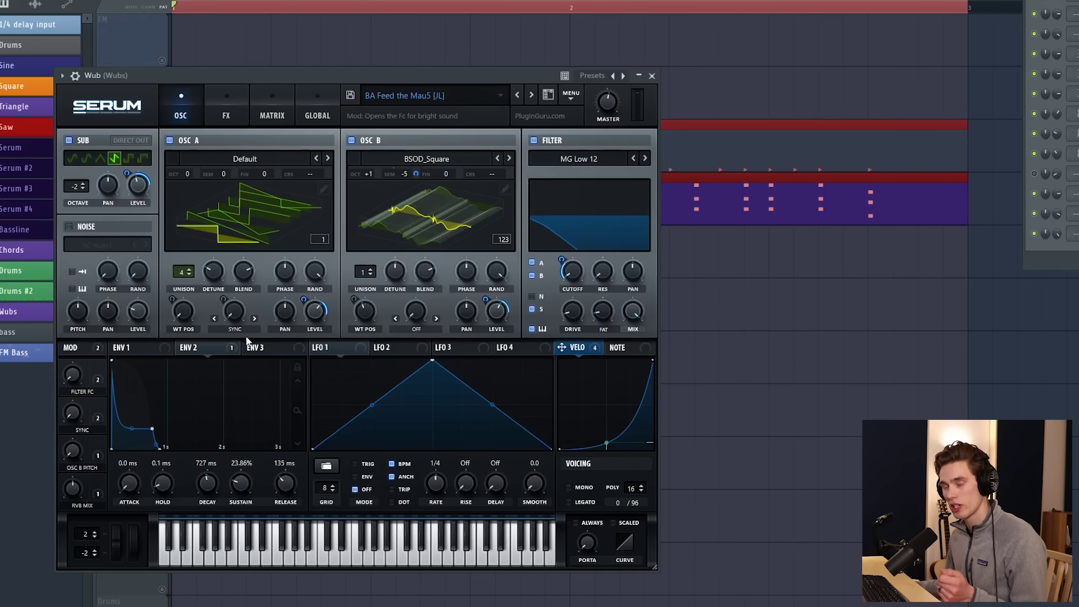
right_click(504, 319)
left_click(507, 329)
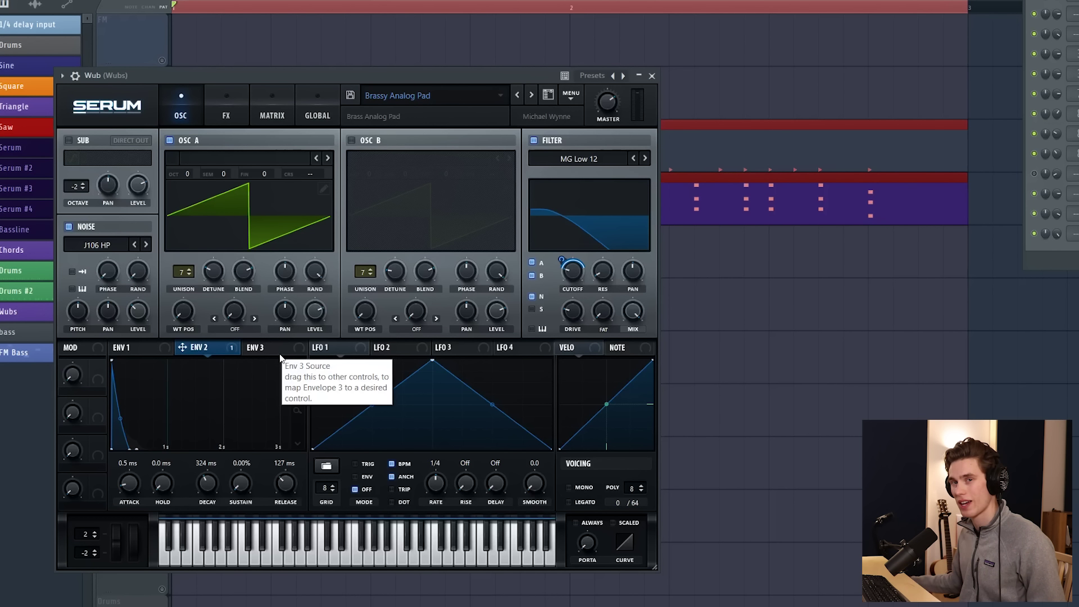
Step: Enable the Distortion effect in the patch's effects rack
left_click(243, 107)
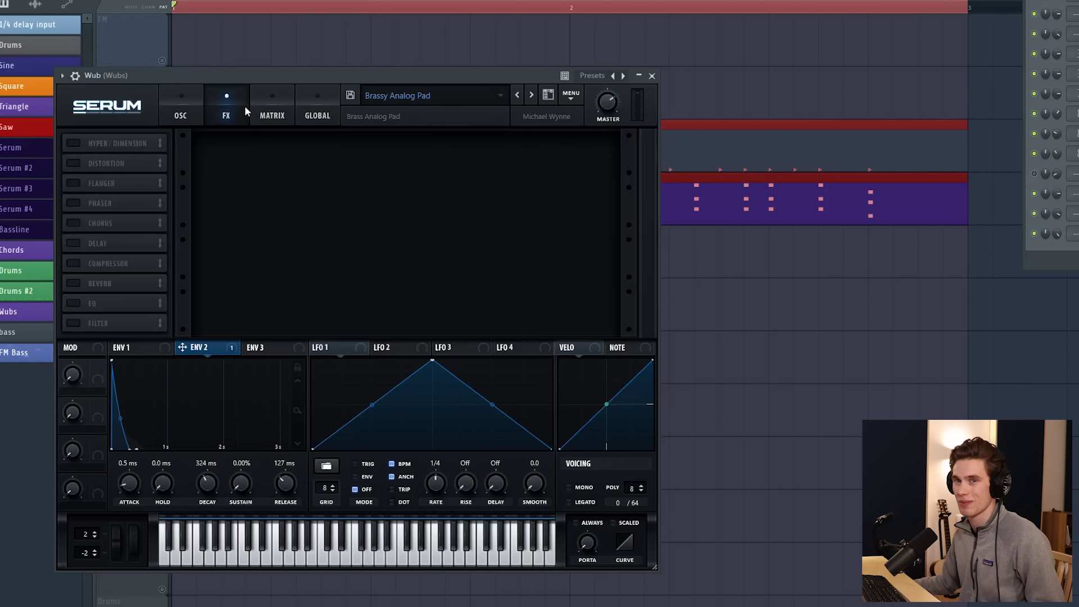
left_click(182, 110)
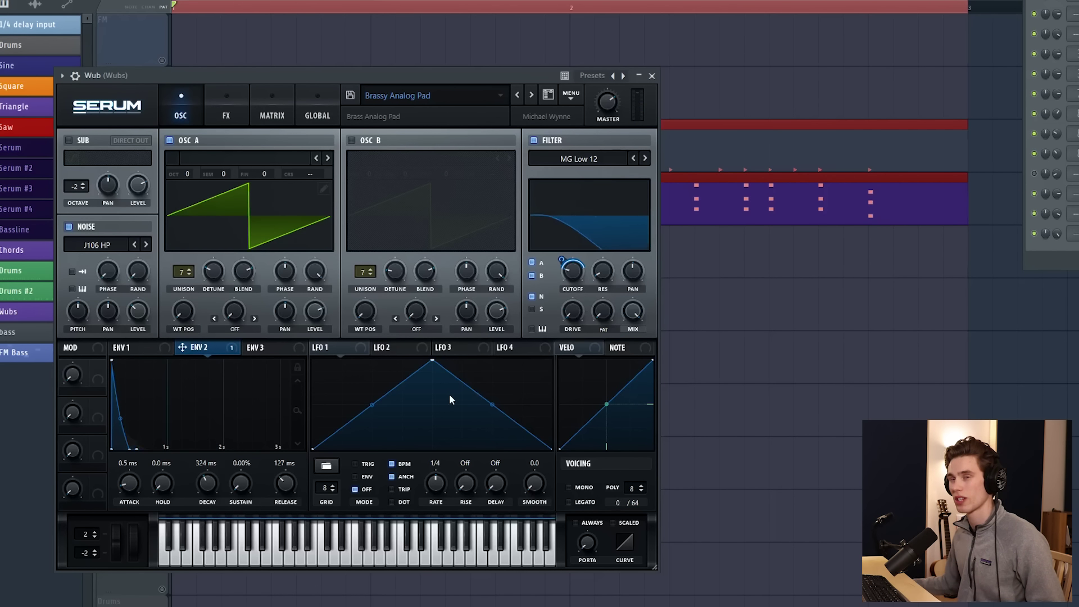
left_click(228, 110)
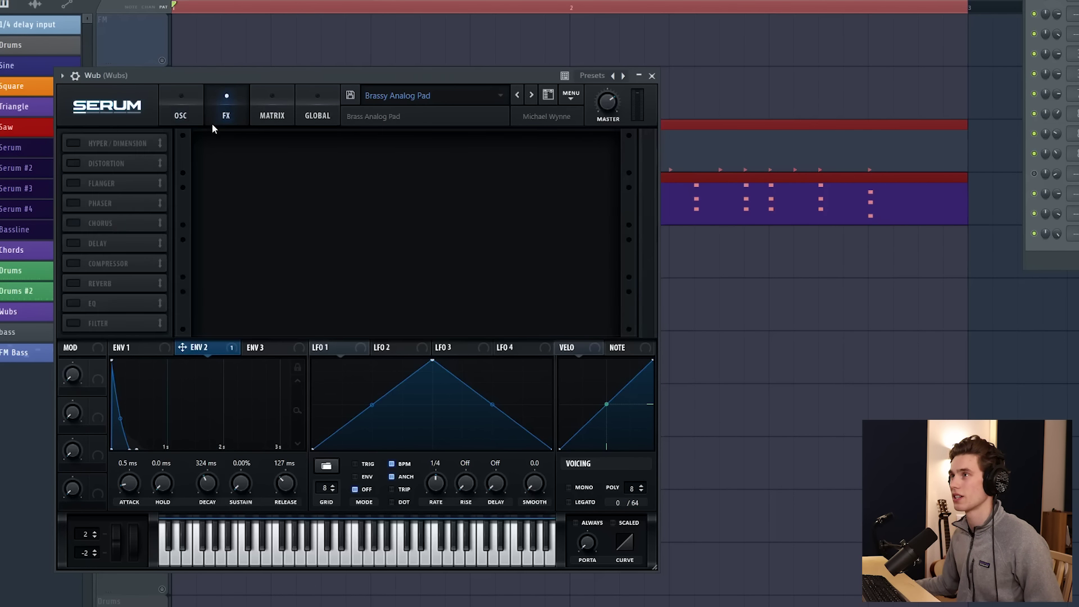
left_click(200, 109)
left_click(216, 119)
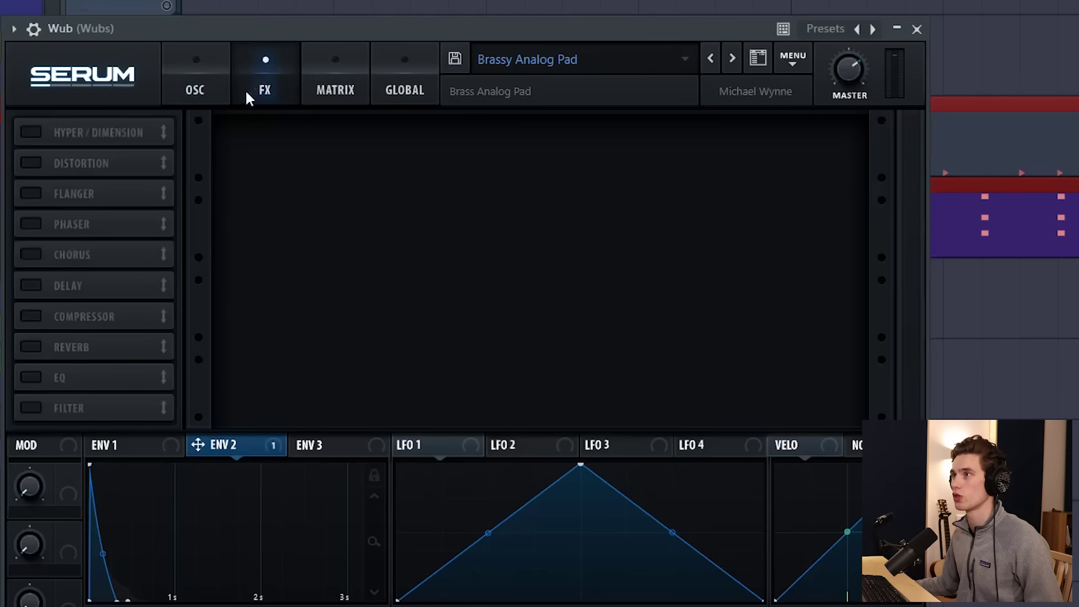
left_click(32, 162)
left_click(31, 162)
left_click(31, 163)
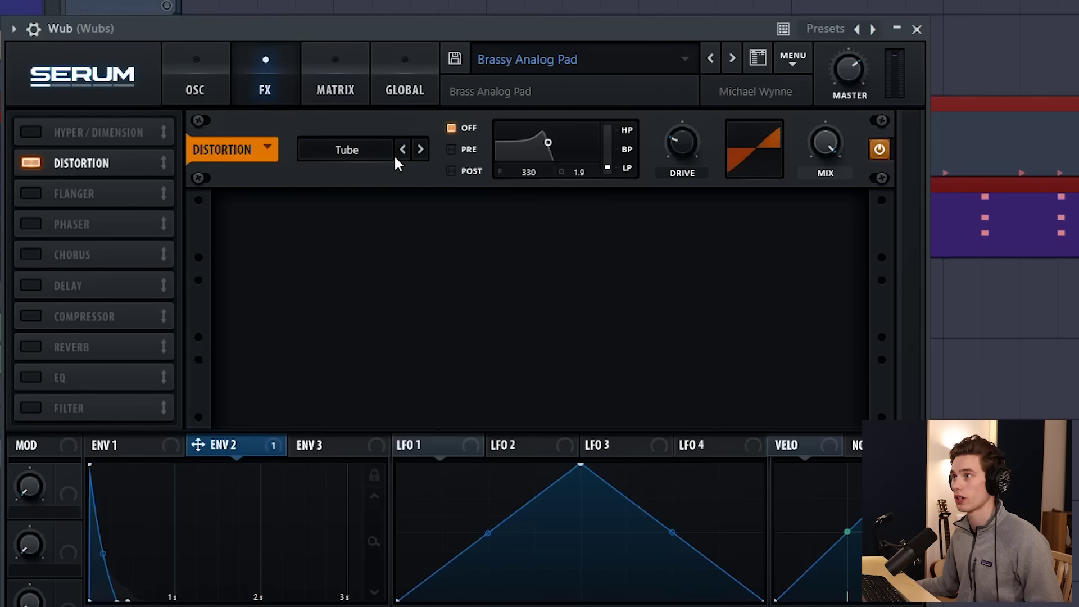
Step: Set the distortion mode to Downsample and reduce the distortion mix
left_click(371, 151)
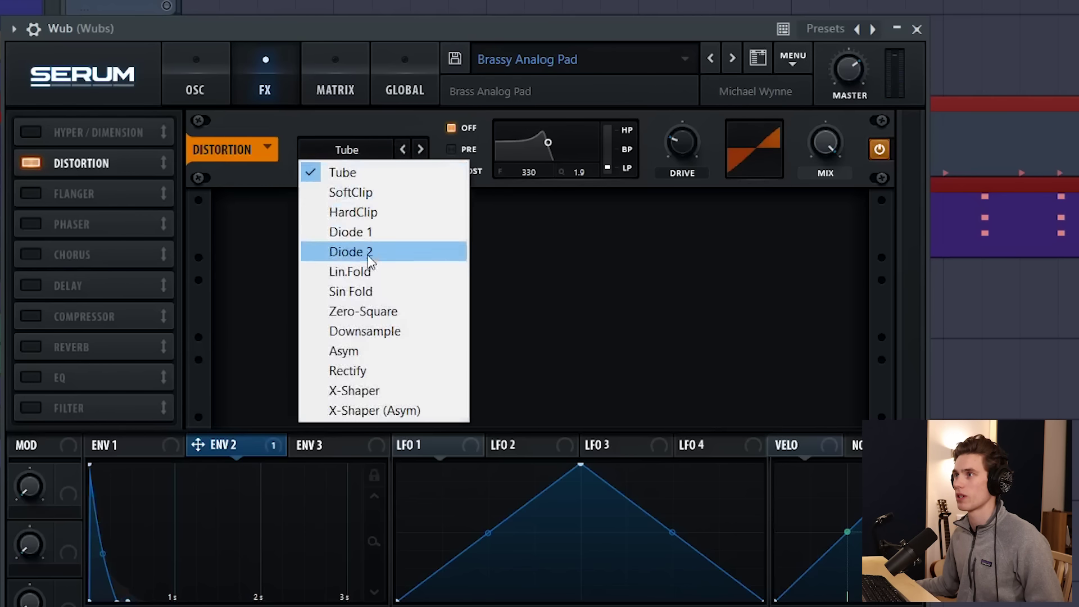
left_click(366, 330)
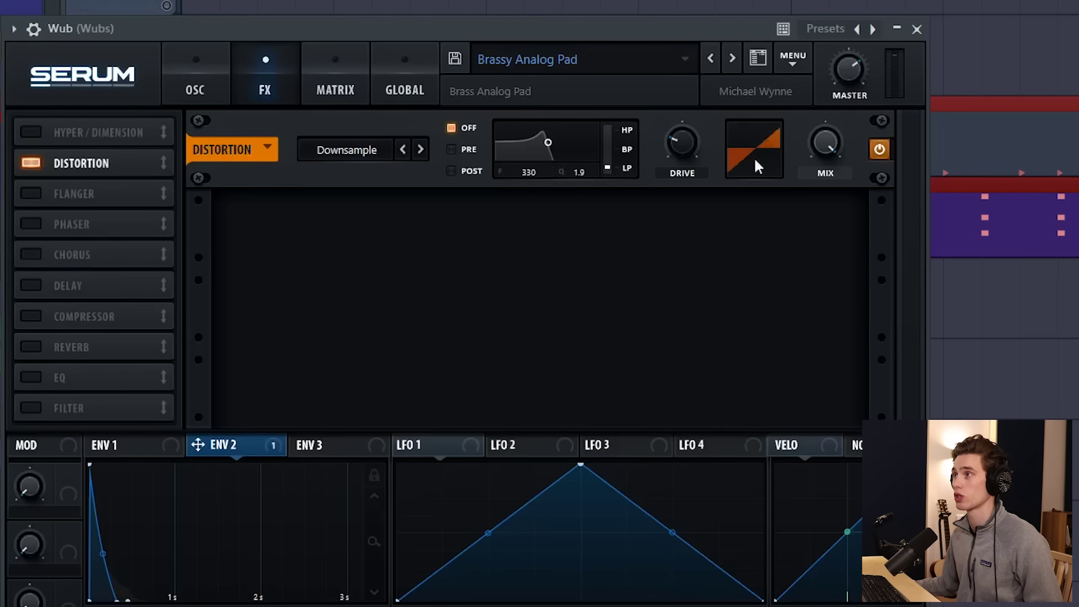
mouse_move(679, 143)
left_mouse_down()
mouse_move(679, 161)
mouse_move(679, 143)
left_mouse_up()
left_click_drag(820, 148, 930, 288)
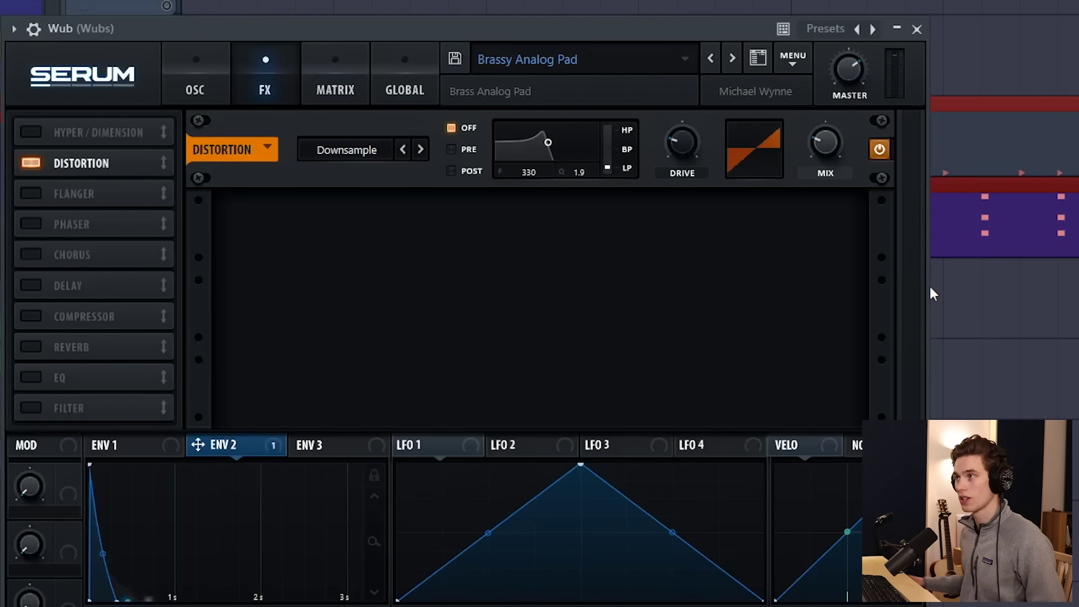
Step: Enable the Reverb effect and adjust its low cut
left_click(32, 348)
mouse_move(826, 230)
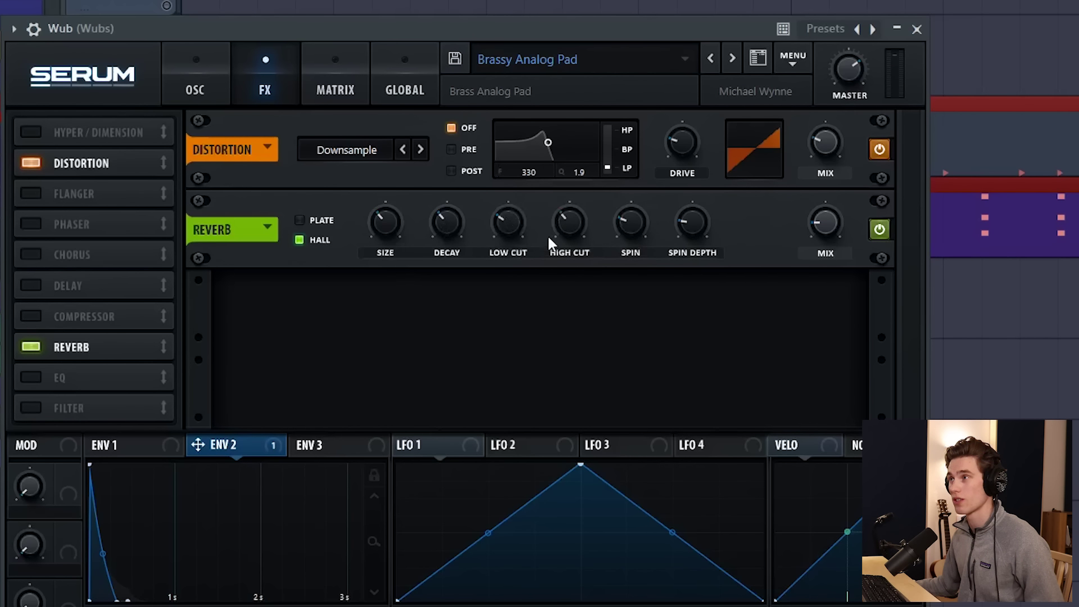
left_click_drag(504, 228, 523, 199)
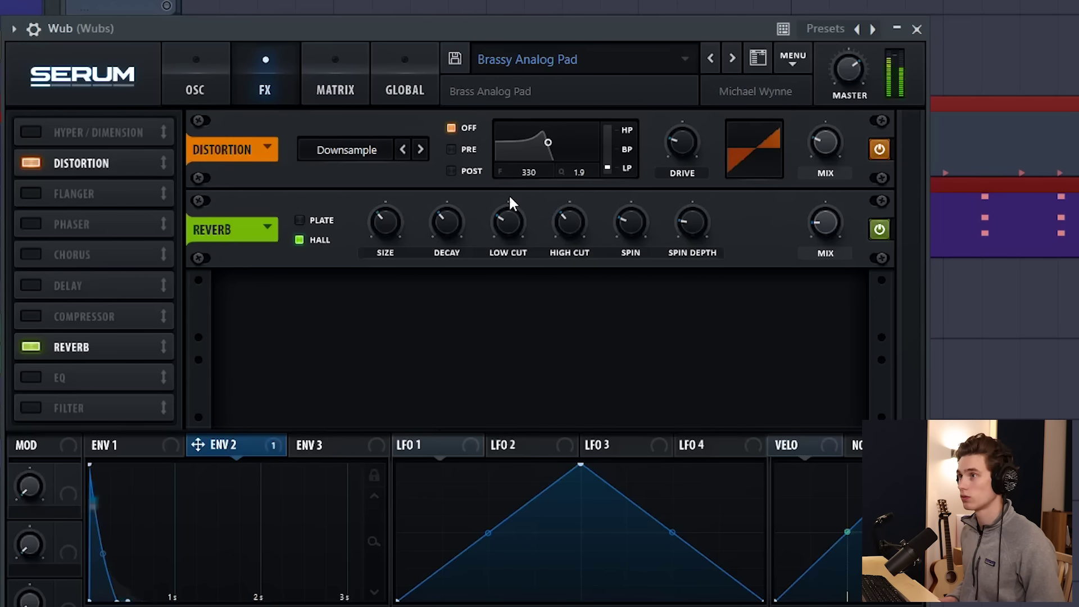
Step: Enable the Delay effect with both times at 1/8 and shape its filter to frequency 512 and Q 0.8
left_click(31, 286)
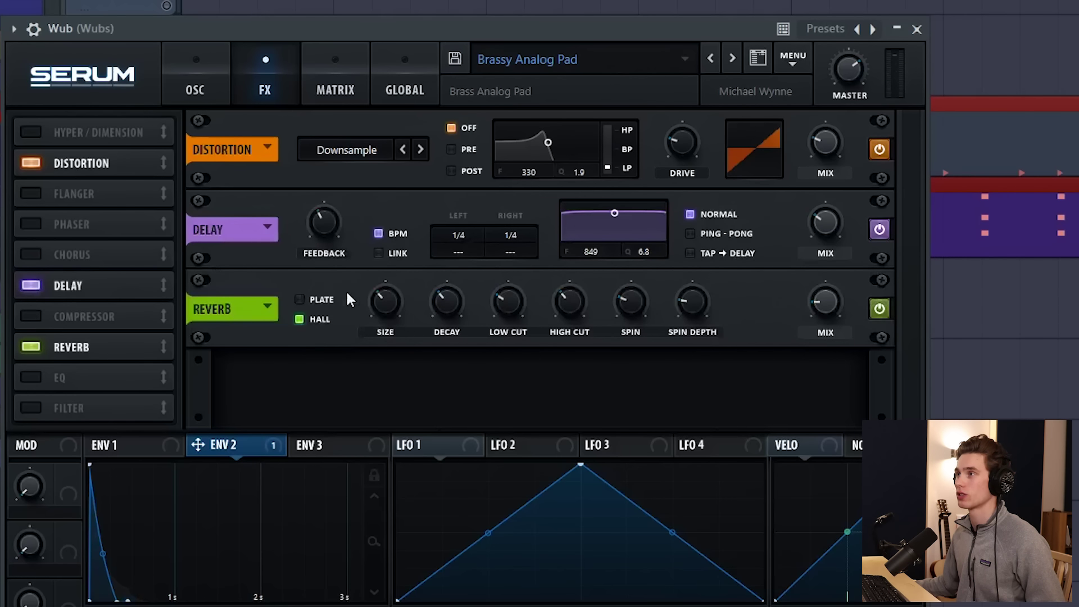
left_click(692, 234)
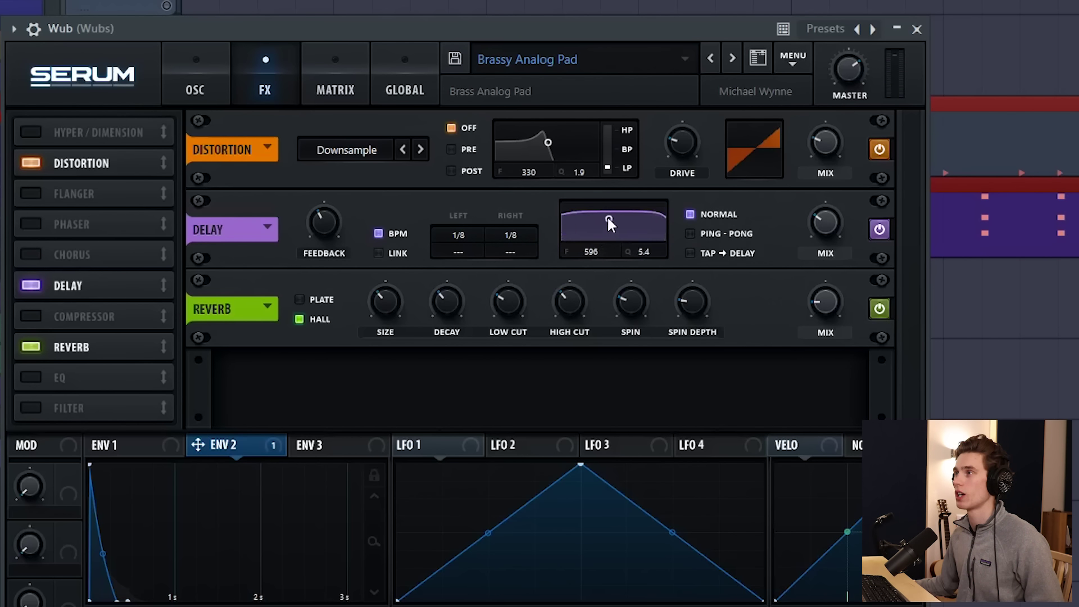
mouse_move(607, 215)
left_mouse_down()
mouse_move(606, 247)
mouse_move(608, 221)
left_mouse_up()
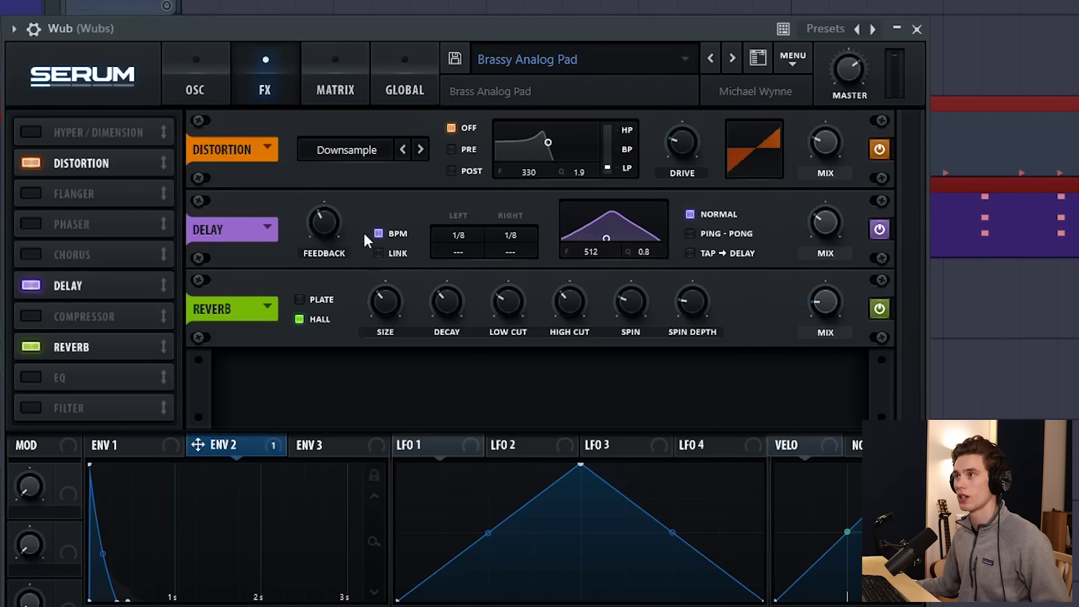
Step: Move the Reverb ahead of the Delay in the effects chain, then put it back after the Delay
left_click_drag(82, 345, 106, 279)
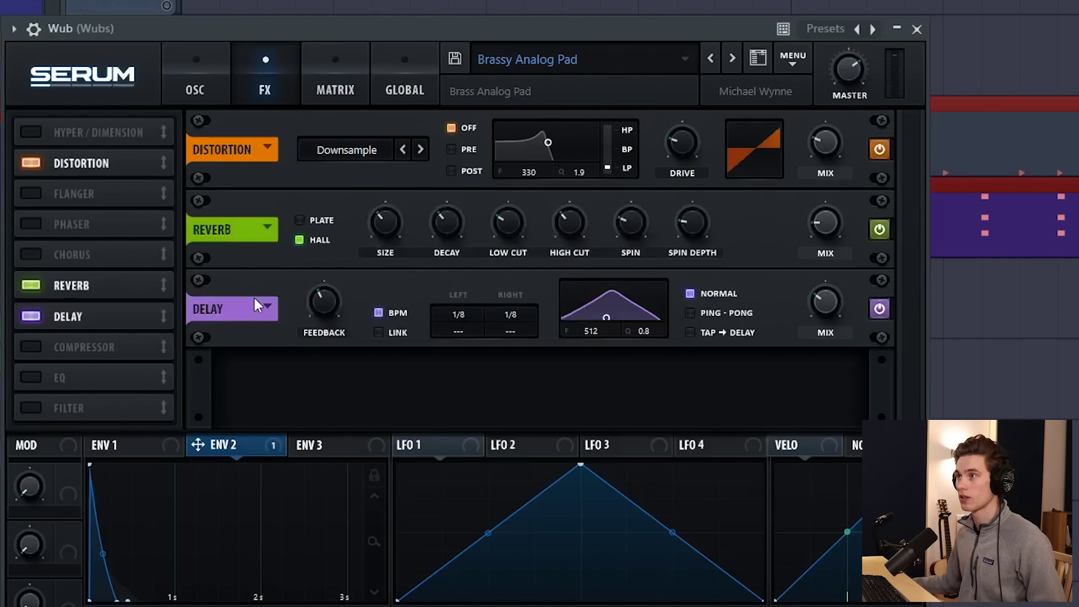
left_click_drag(84, 285, 90, 313)
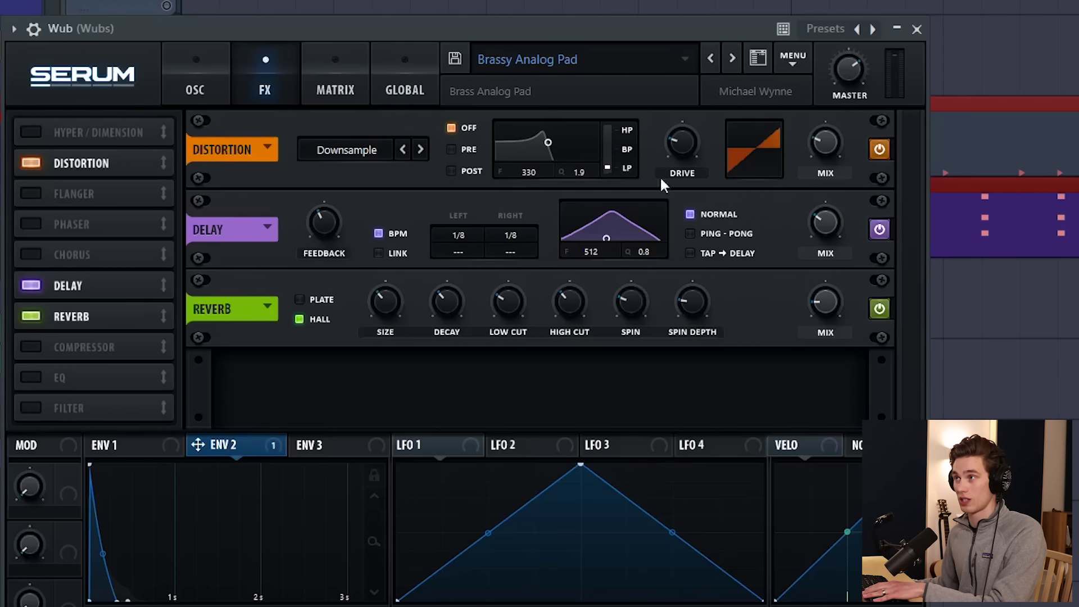
Step: Open the mixer and look at the empty effect slots on the Wubs track
key("F9")
left_click_drag(897, 429, 832, 395)
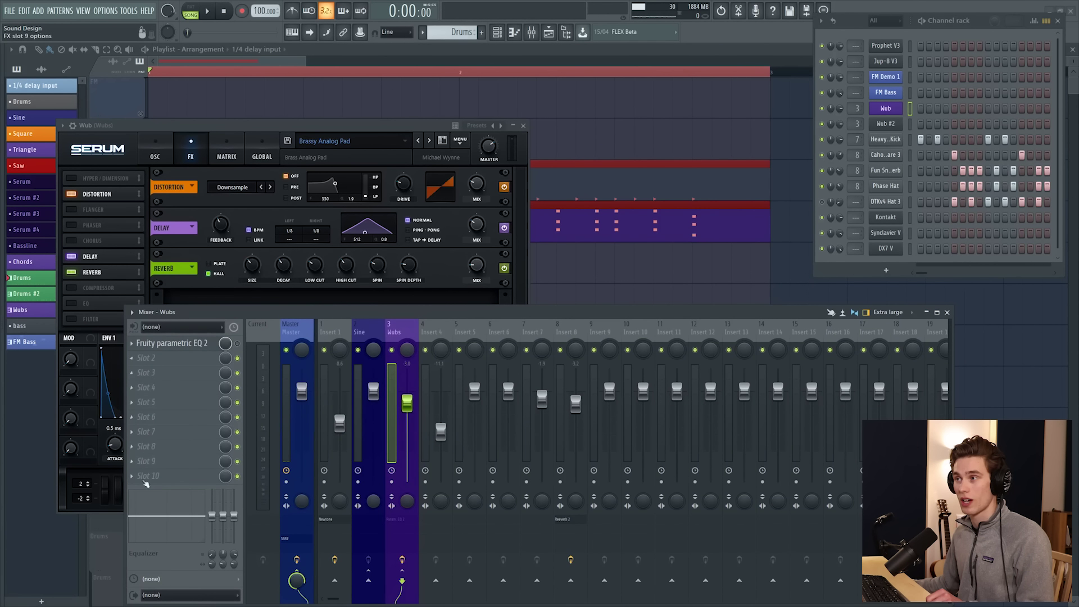
left_click(141, 362)
left_click(143, 362)
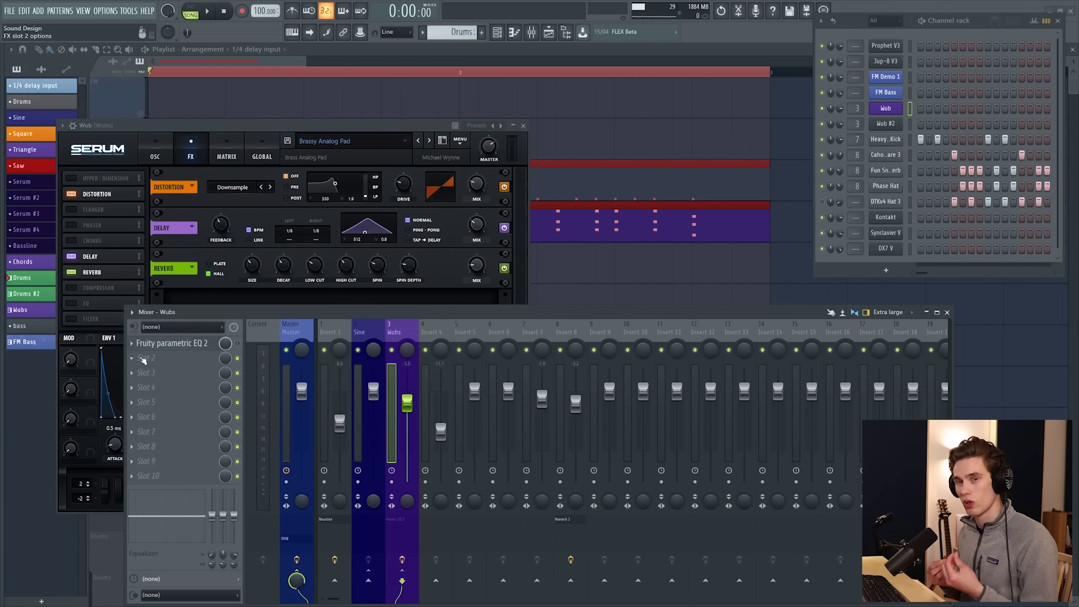
Step: Bypass the Delay and Reverb in Serum and vary the distortion's mix and drive while notes play
left_click_drag(90, 125, 160, 113)
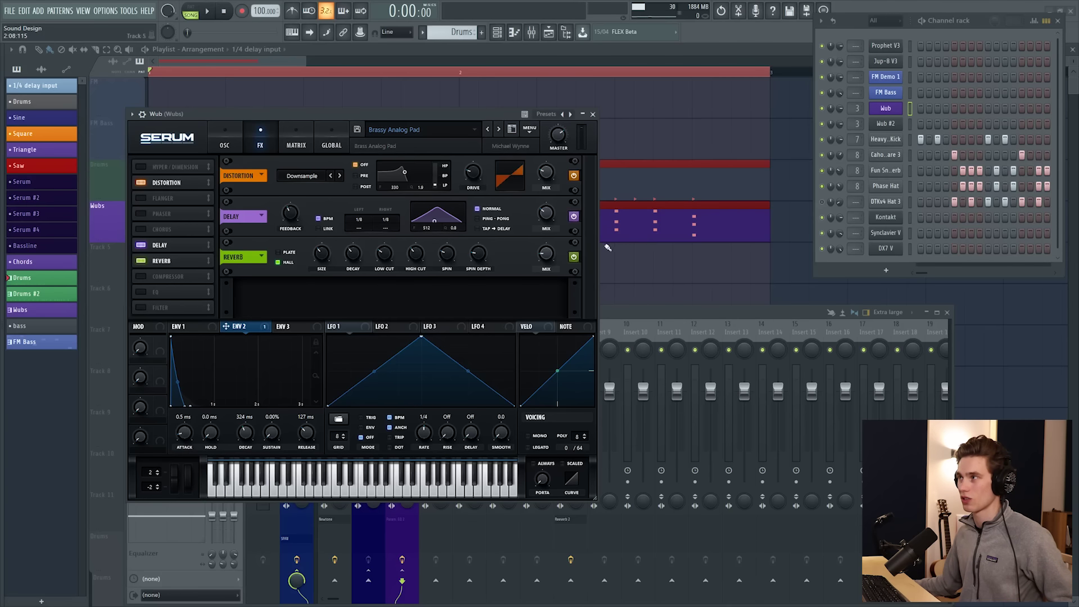
left_click(573, 217)
left_click(574, 258)
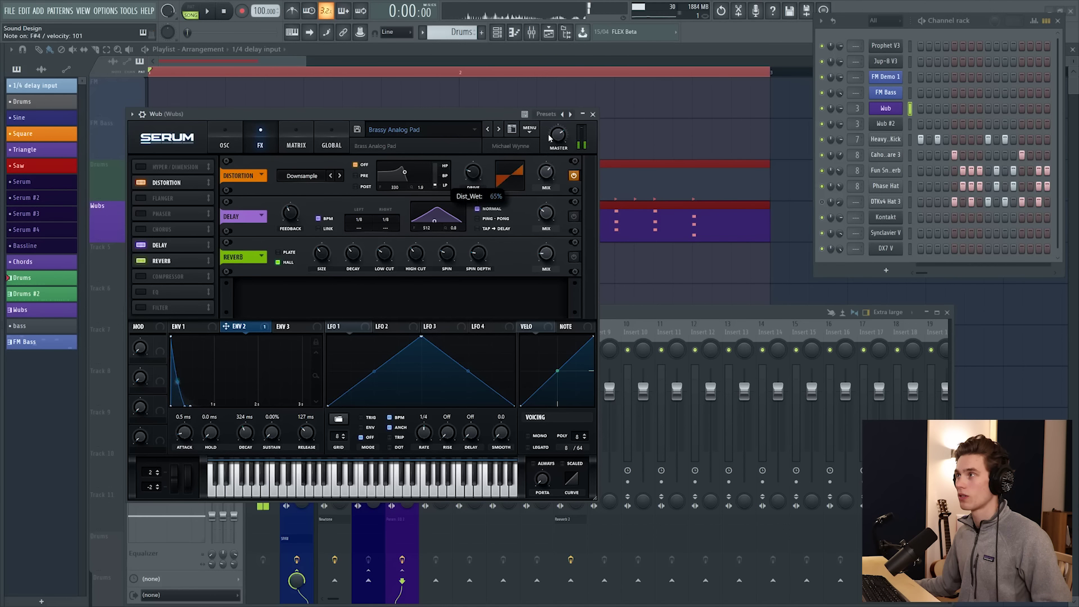
mouse_move(474, 161)
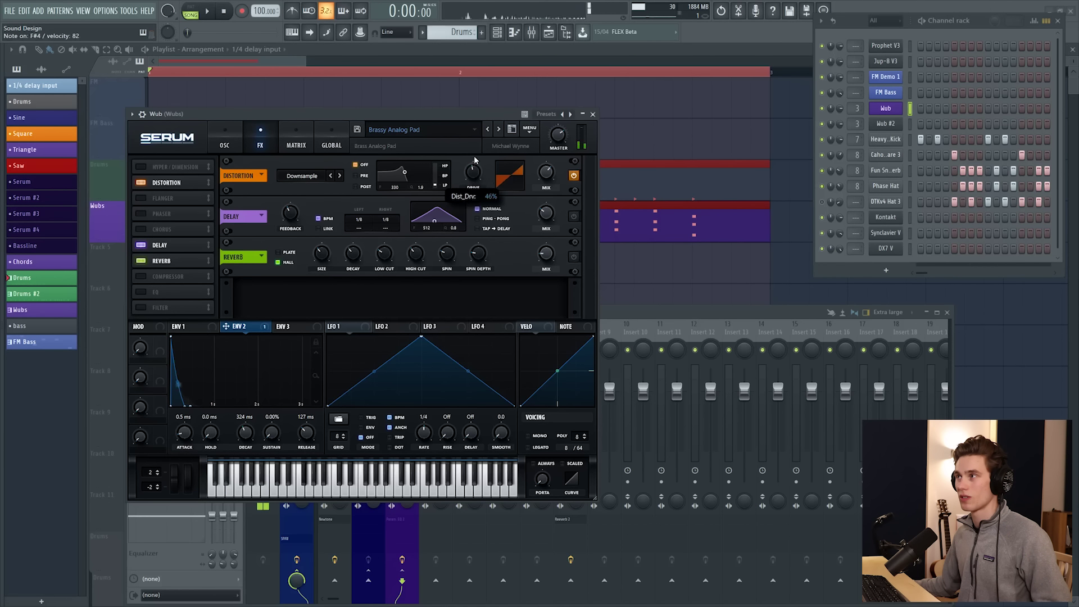
Step: Try the Tube distortion mode on the patch
left_click(306, 182)
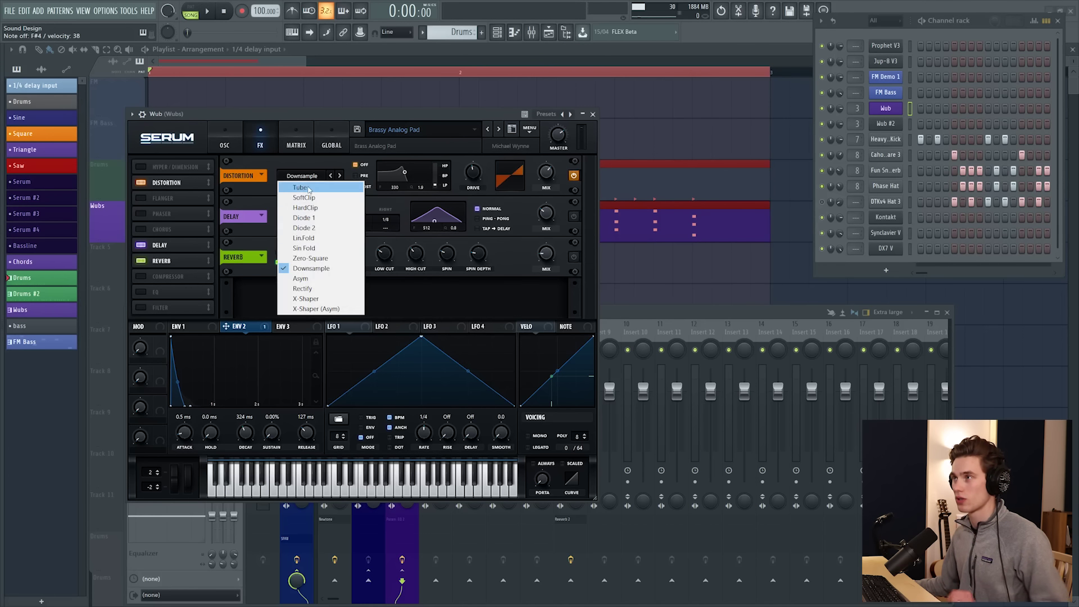
left_click(308, 189)
left_click(306, 177)
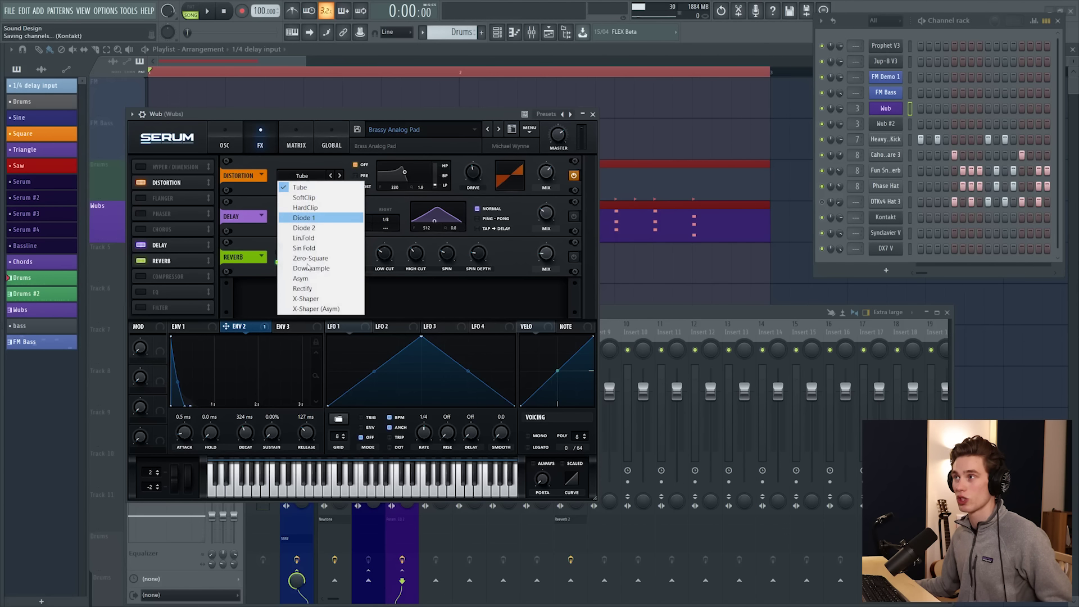
left_click(311, 187)
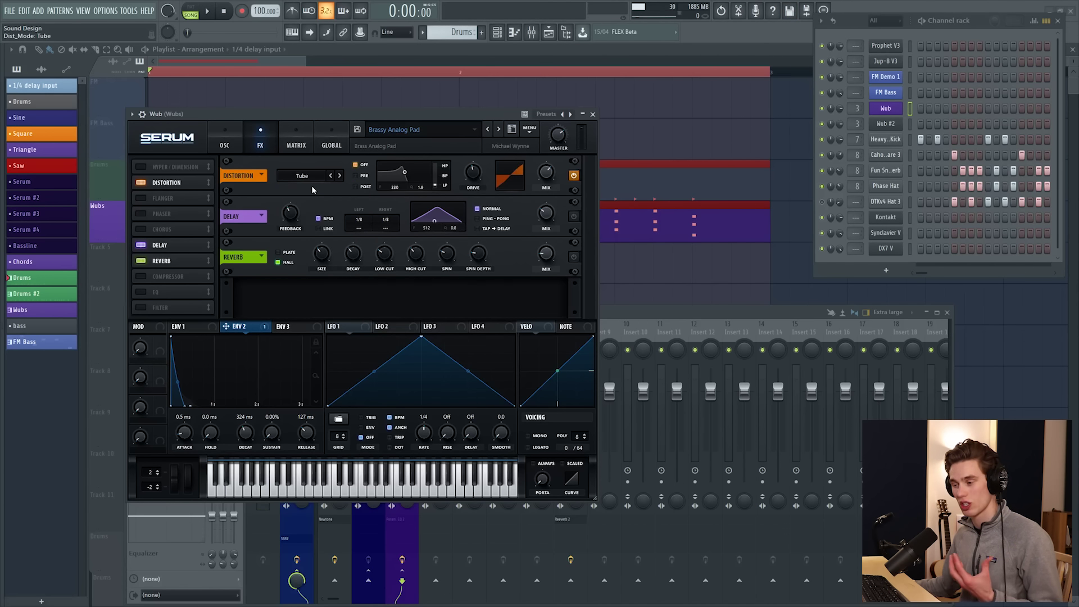
Step: Set the distortion mode to Downsample and turn the distortion mix down to 2%
left_click(312, 178)
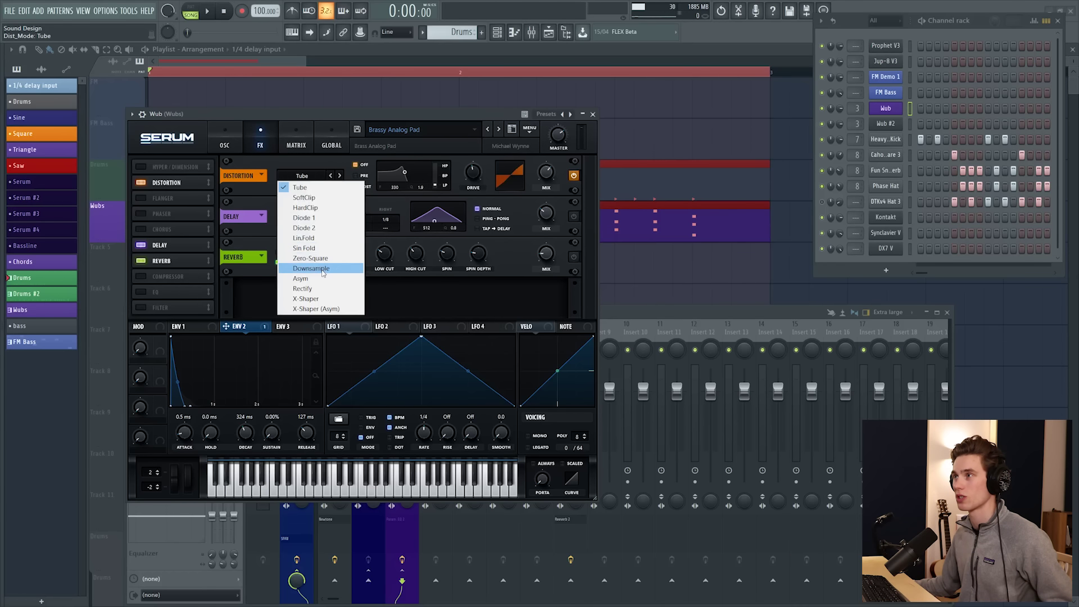
left_click(314, 253)
left_click_drag(545, 172, 532, 223)
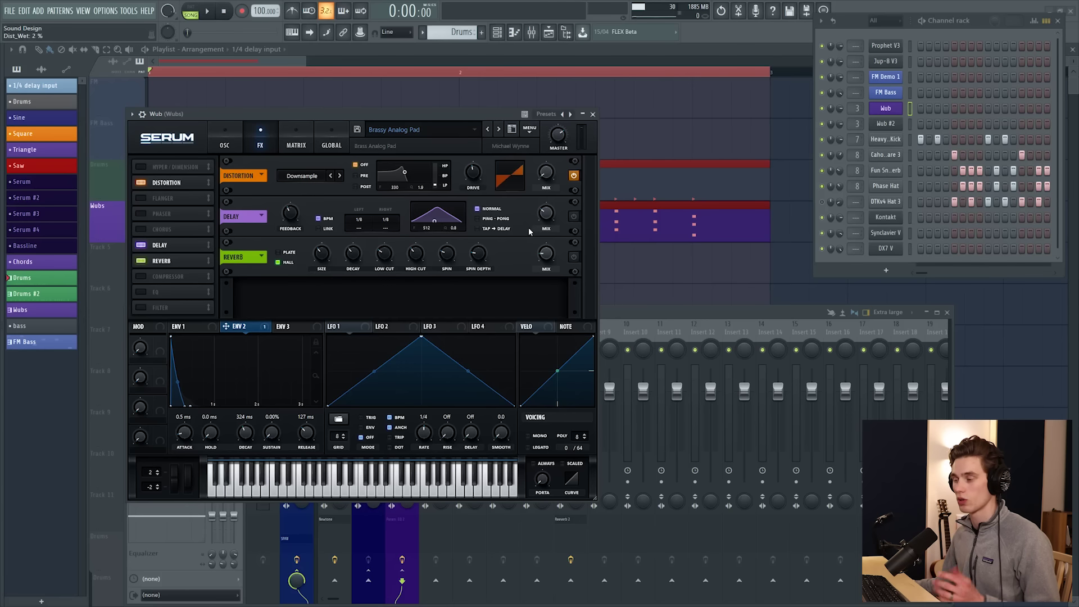